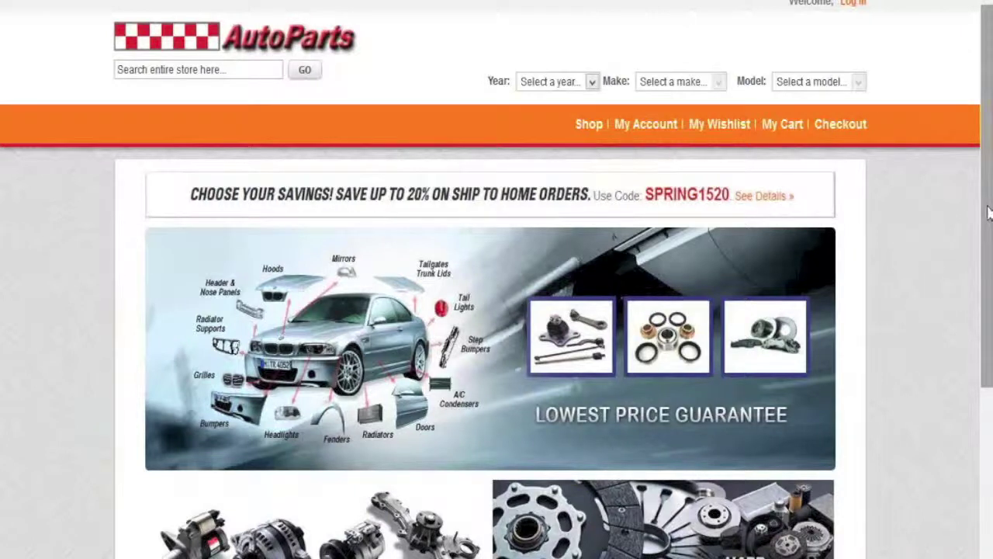
click(990, 213)
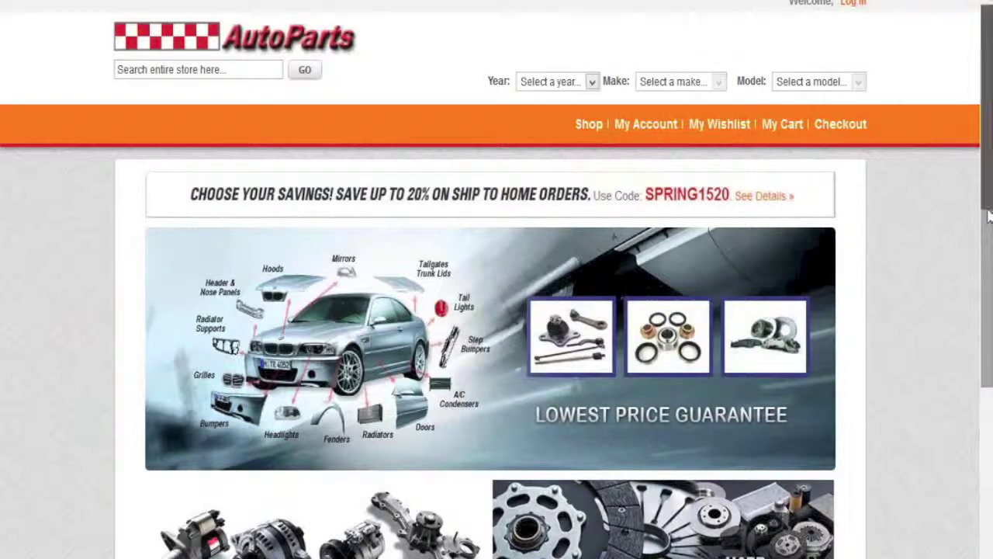
drag(990, 218, 985, 370)
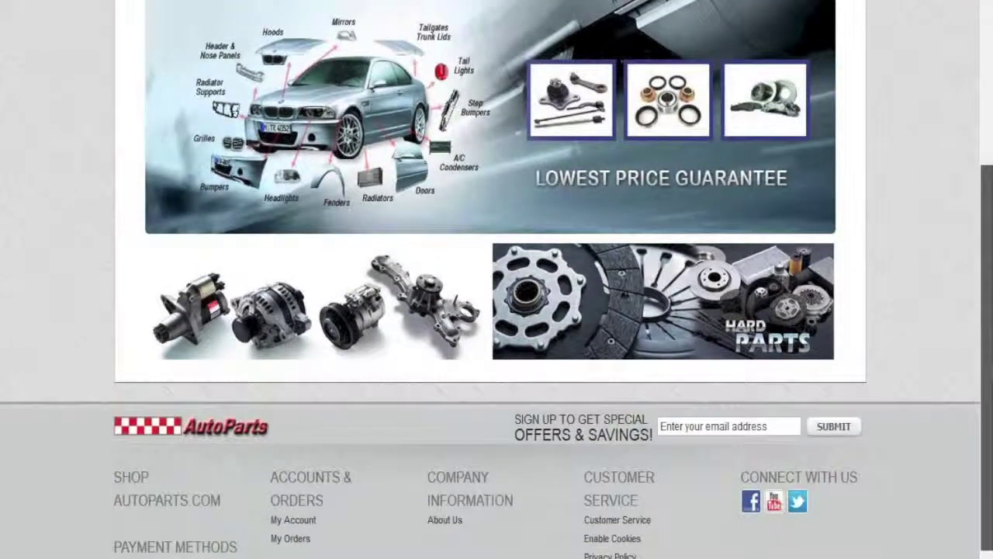
drag(986, 370, 983, 194)
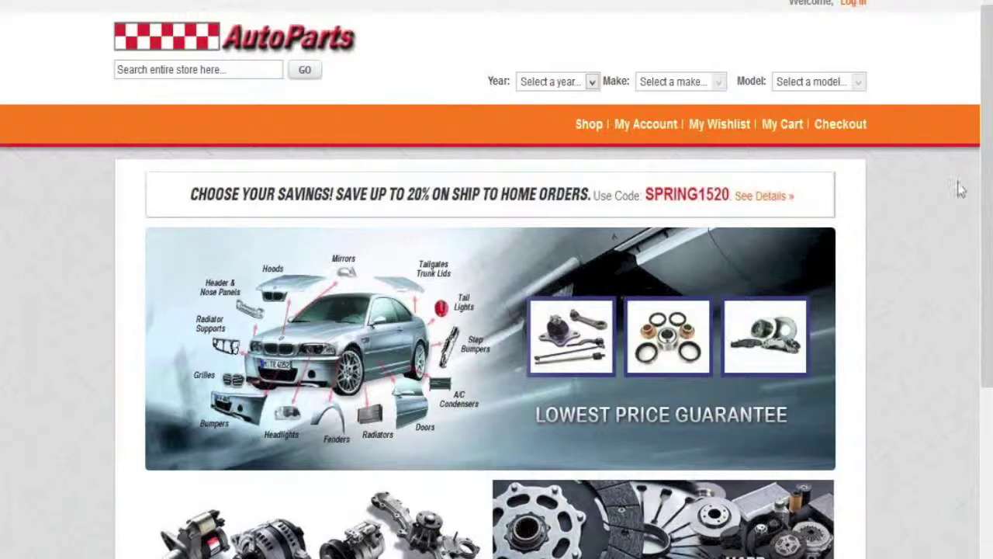
drag(989, 227, 988, 283)
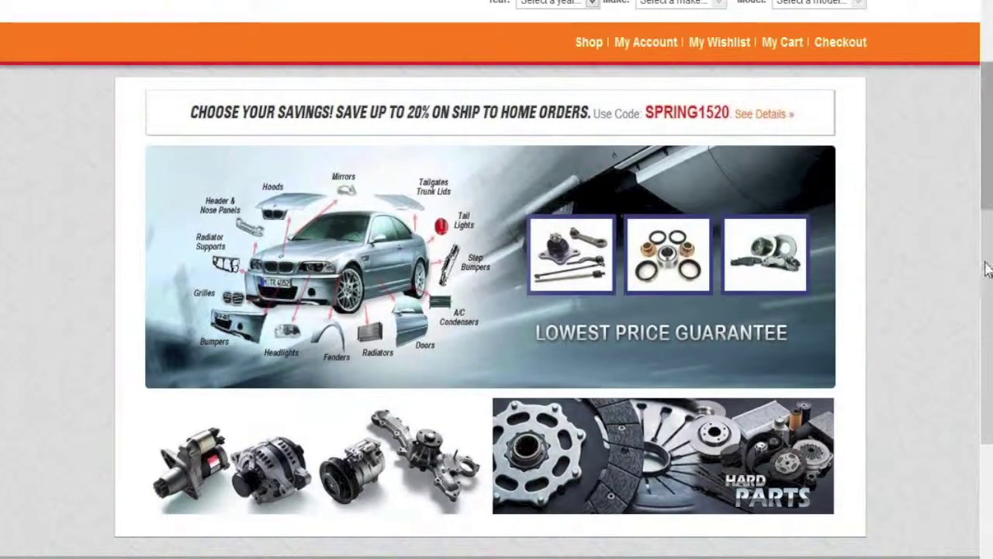
drag(987, 268, 986, 388)
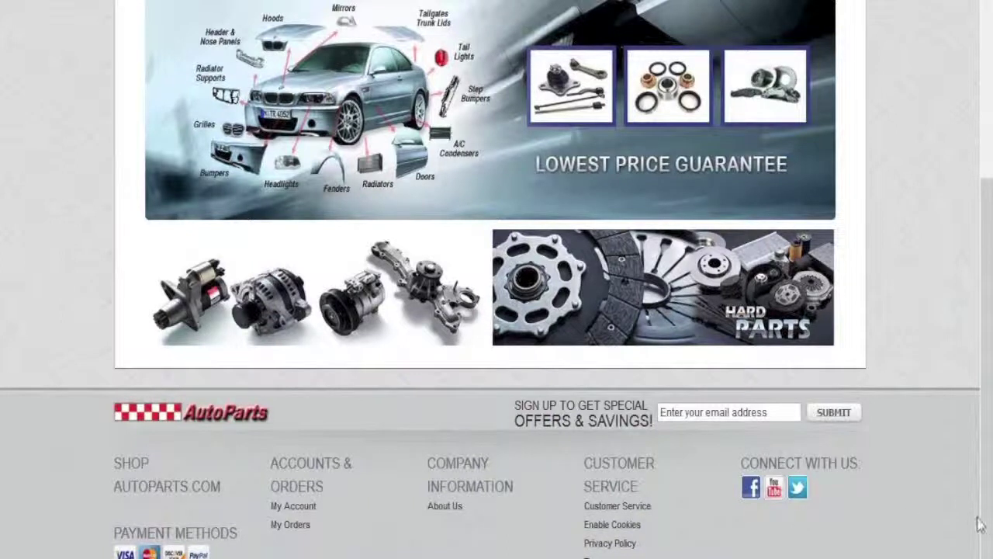
drag(987, 496, 987, 331)
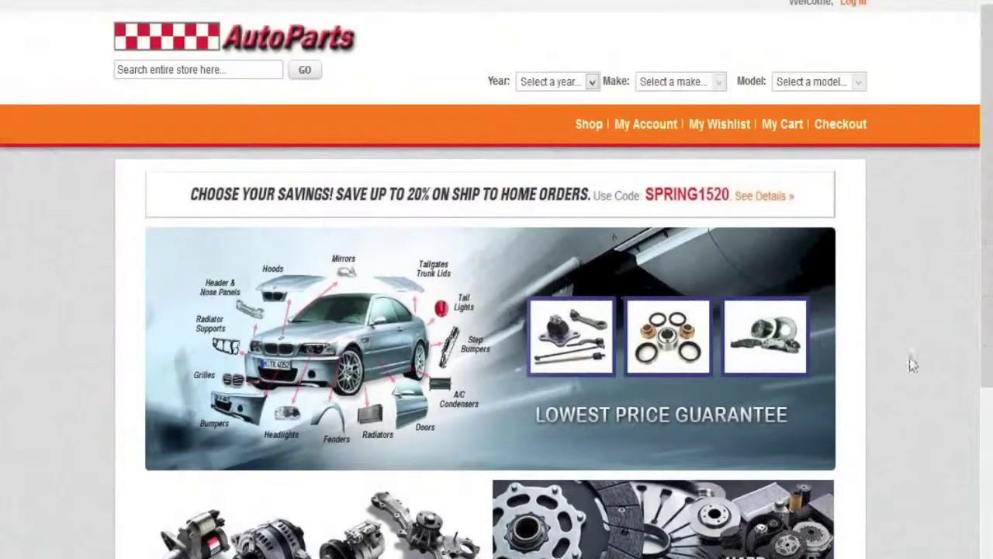
click(208, 70)
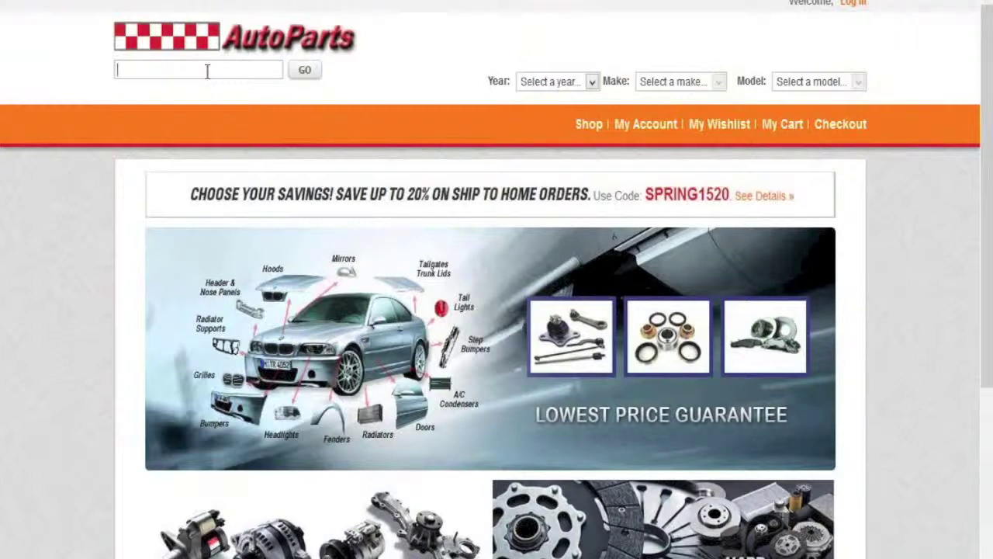
text(se10001)
click(308, 76)
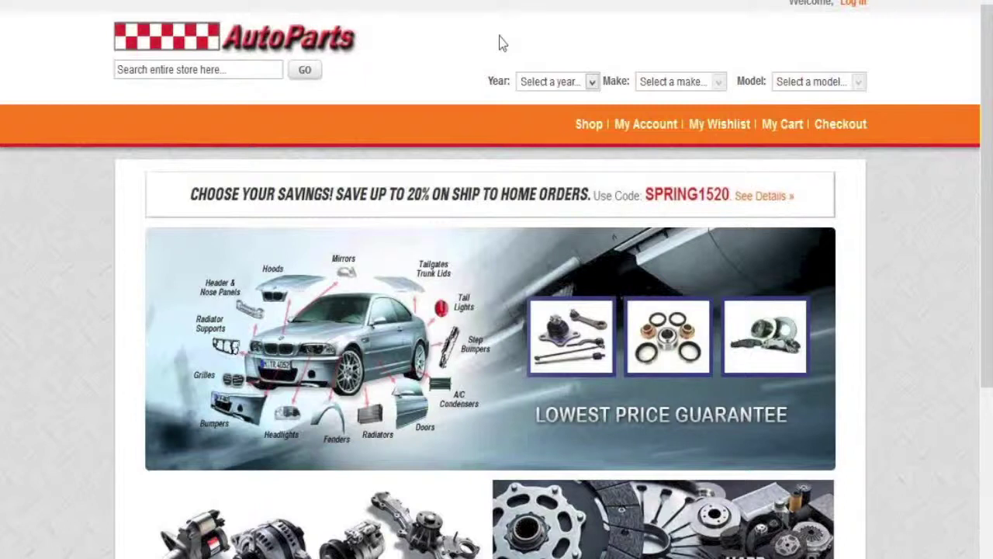
Step: Set the vehicle finder to year 2007, make CHEVROLET and model MALIBU
click(590, 84)
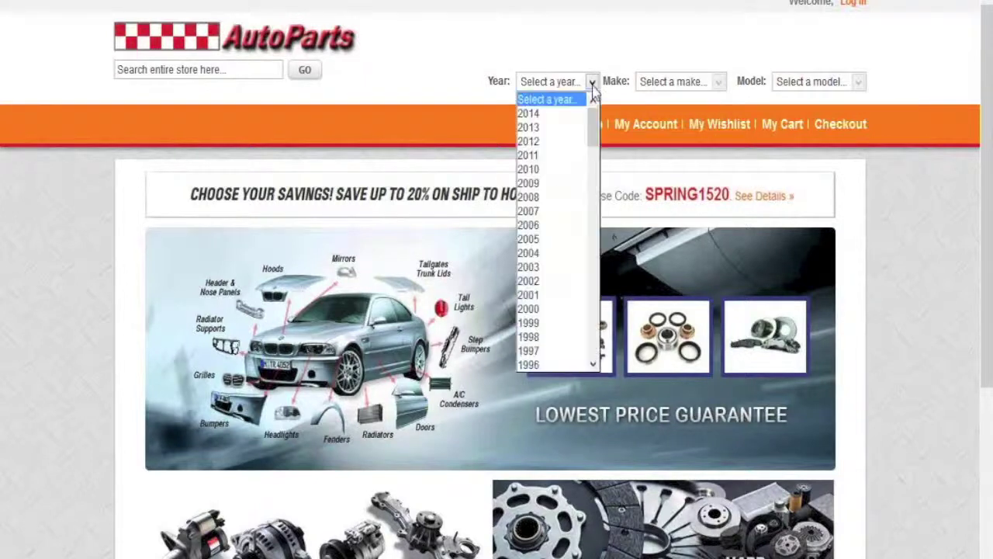
click(548, 211)
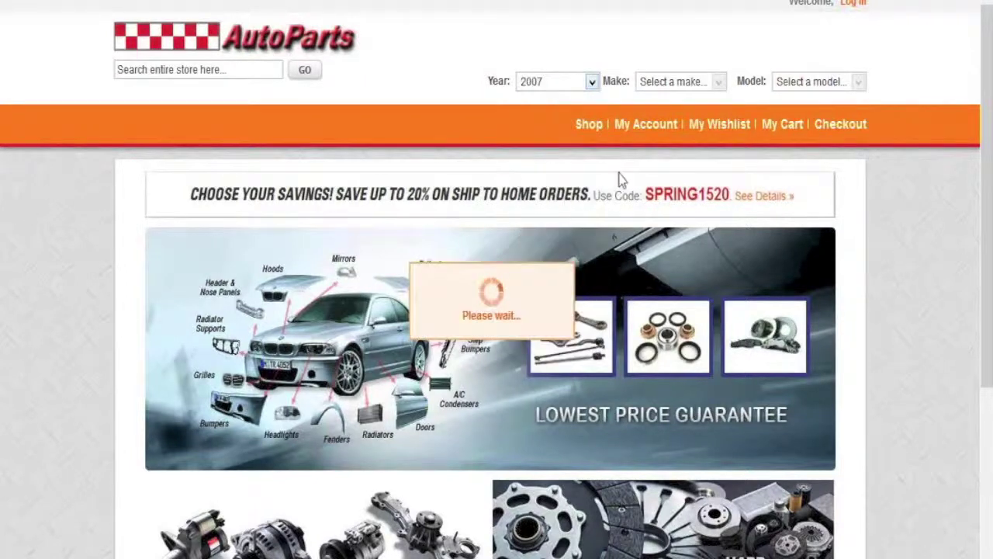
click(718, 82)
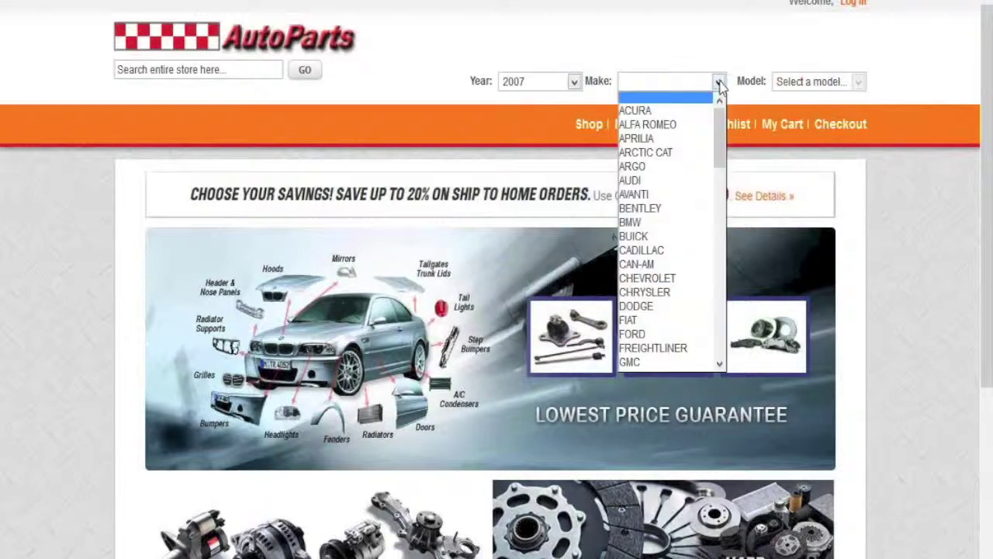
click(681, 277)
click(860, 85)
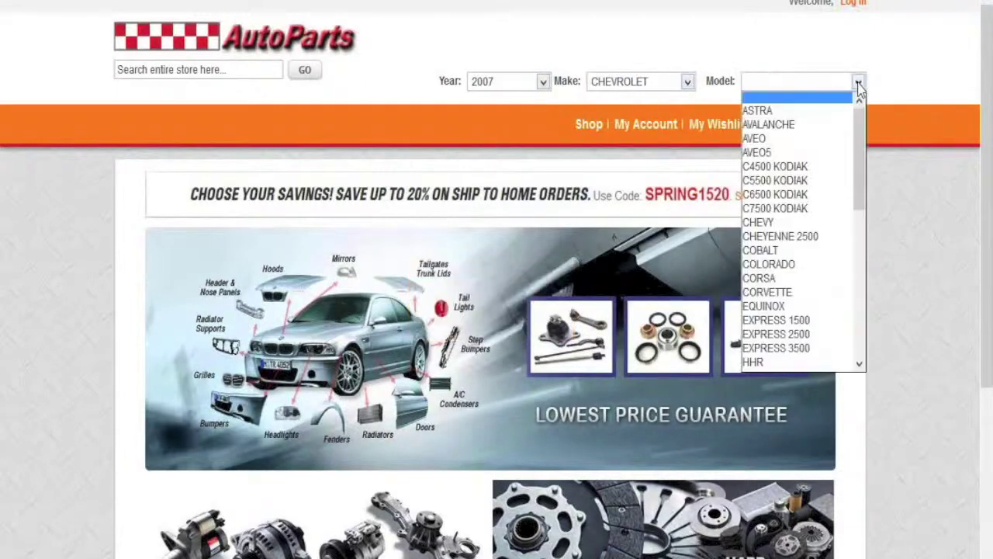
drag(859, 173, 854, 218)
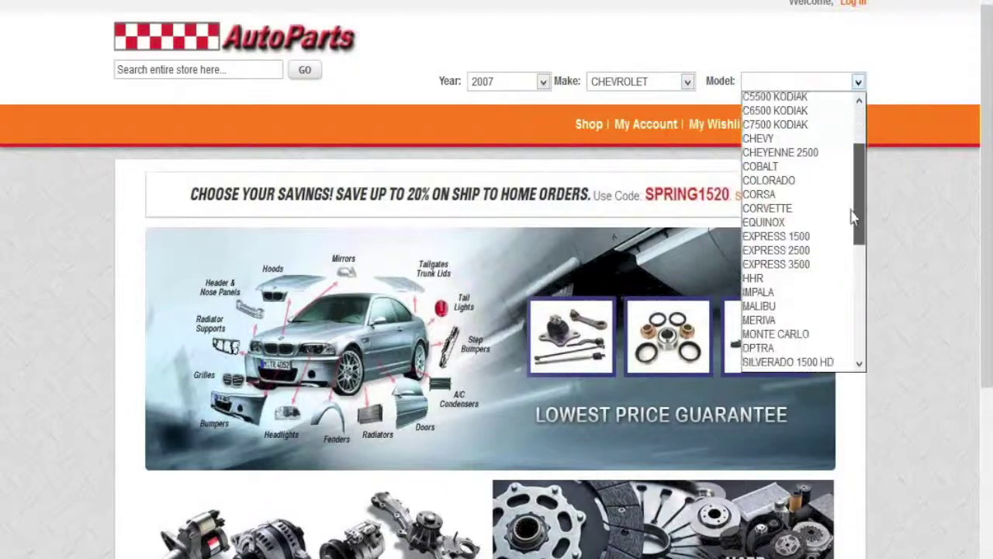
click(815, 304)
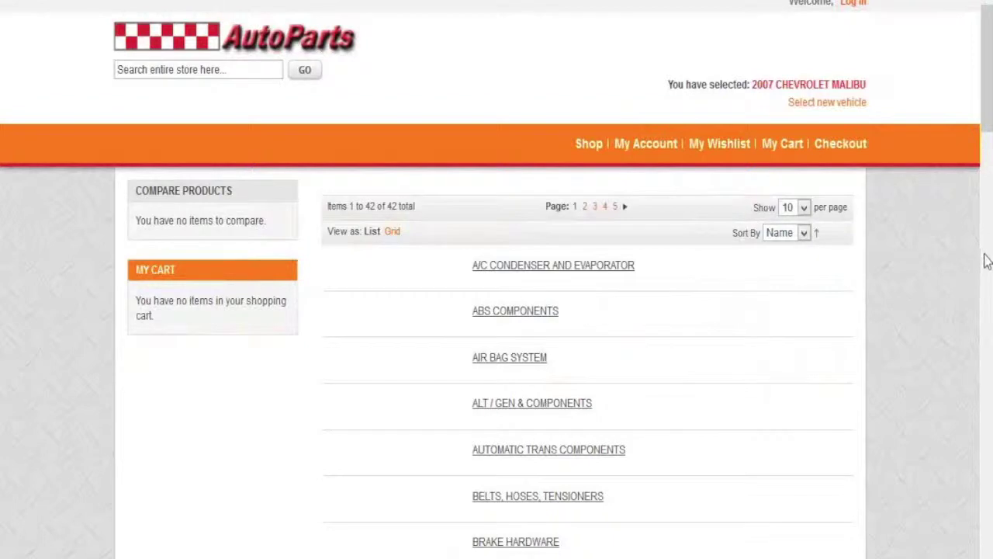
Step: Scroll down the Malibu's part categories to the wheel bearing and hub assembly category
scroll(984, 275, down, 1)
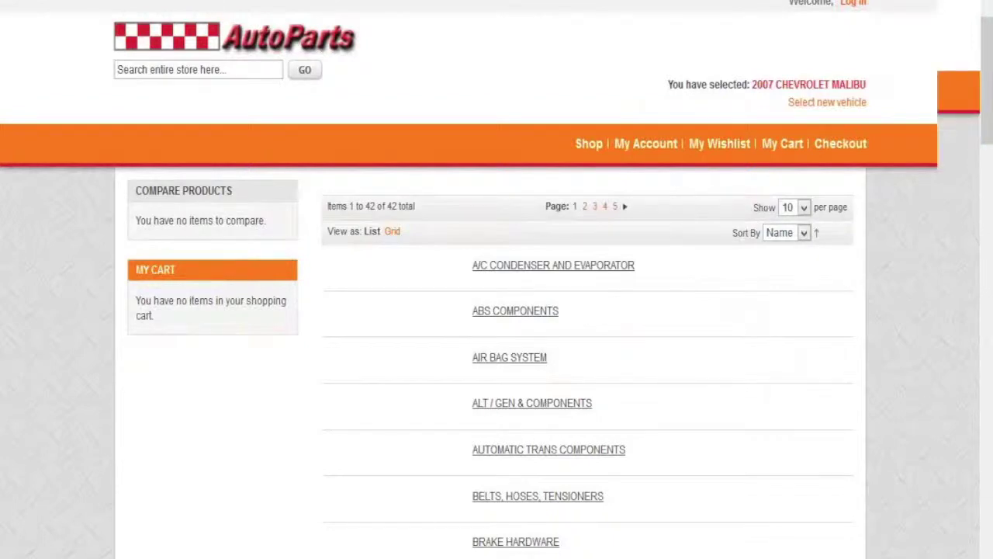
scroll(492, 311, down, 3)
scroll(492, 311, down, 1)
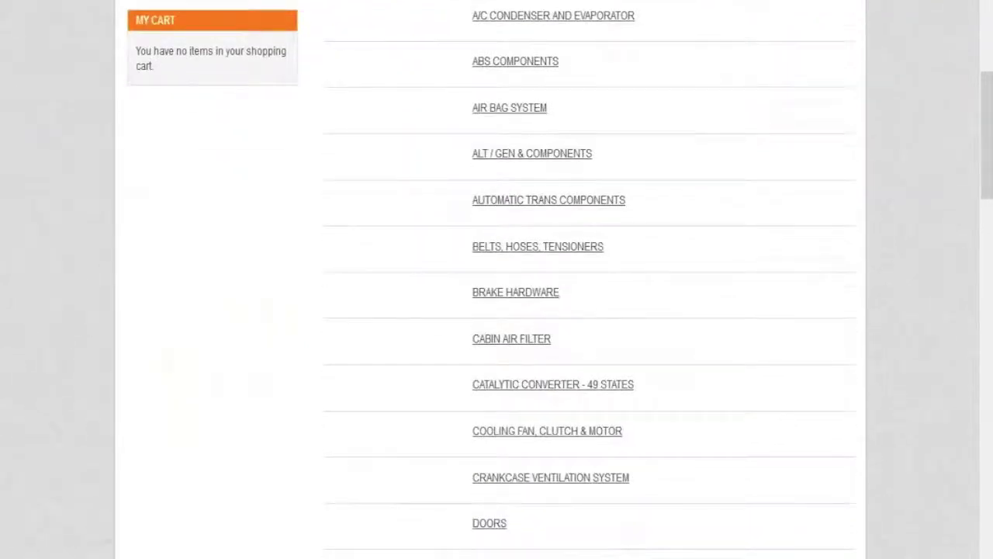
scroll(496, 311, down, 1)
scroll(497, 310, down, 6)
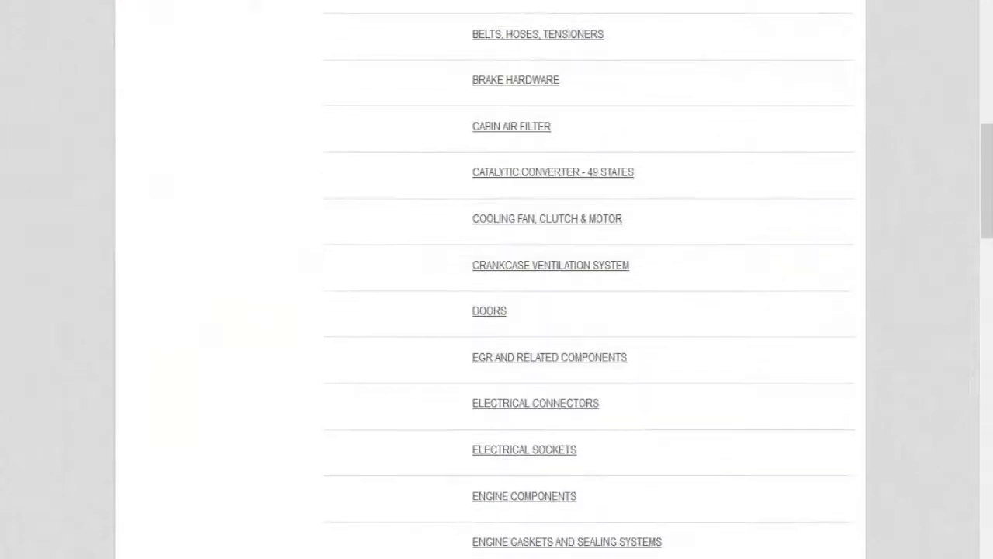
scroll(982, 396, down, 6)
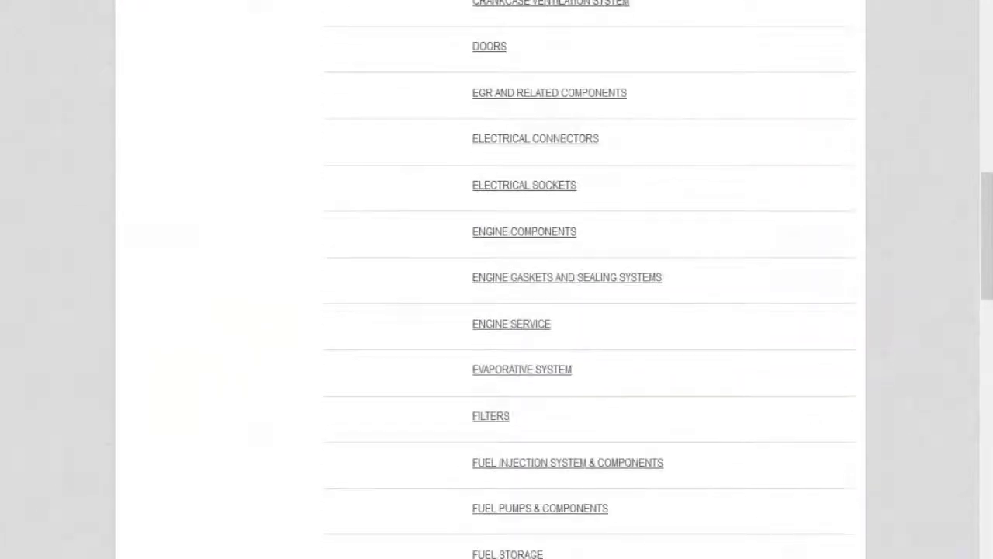
scroll(988, 344, down, 9)
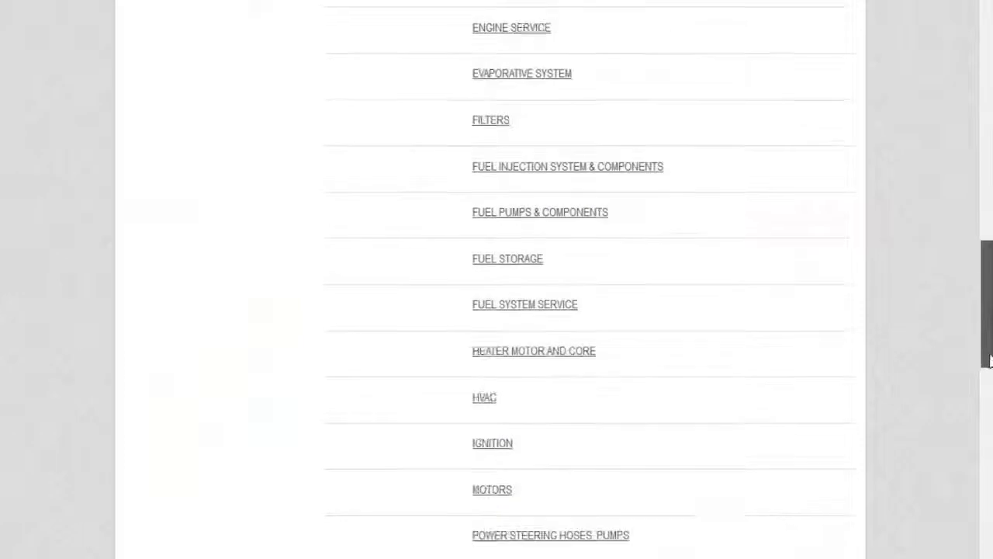
scroll(590, 279, down, 5)
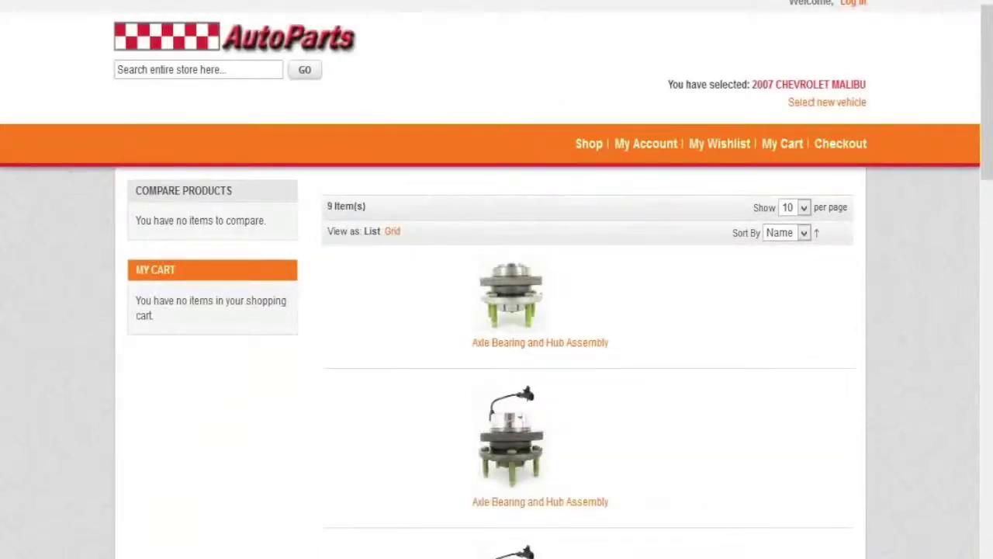
Step: Scroll the product list to reach The BEST Axle Bearing and Hub Assembly
drag(987, 197, 988, 389)
drag(987, 291, 987, 386)
drag(990, 469, 976, 234)
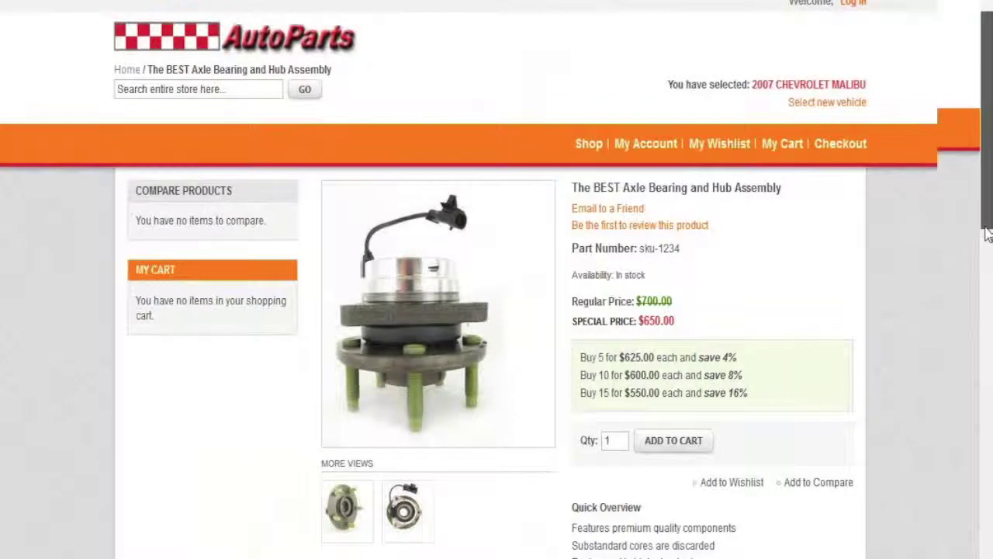
scroll(987, 233, down, 1)
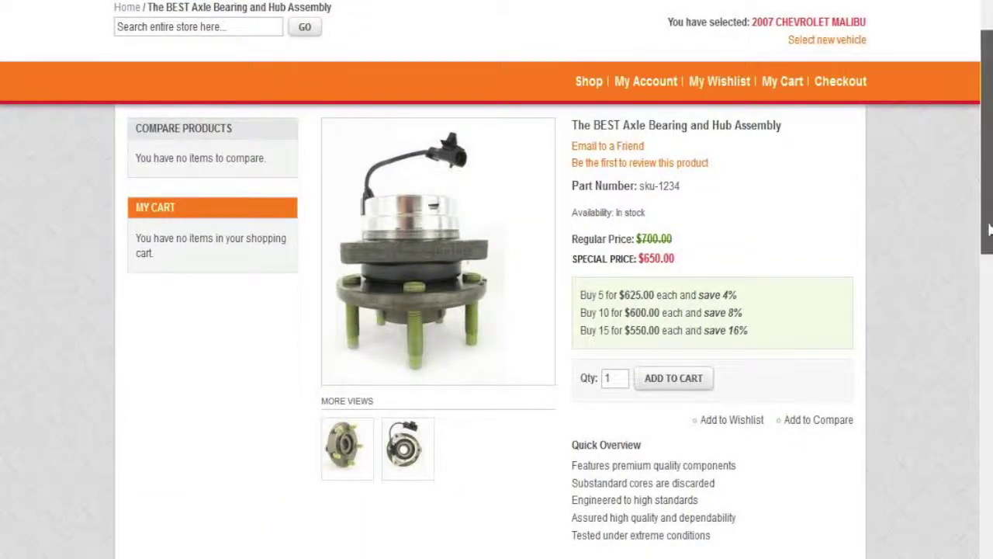
drag(987, 231, 976, 259)
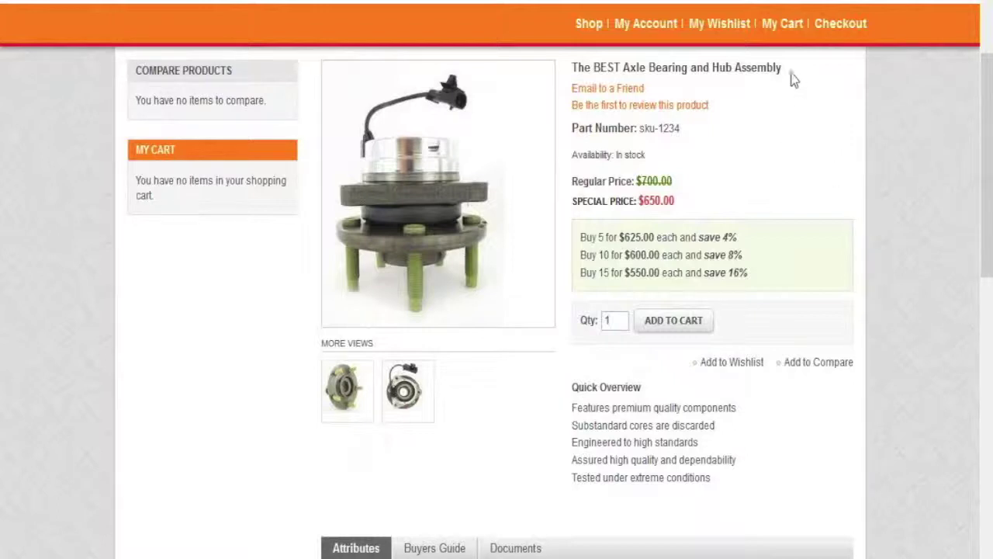
drag(782, 68, 572, 68)
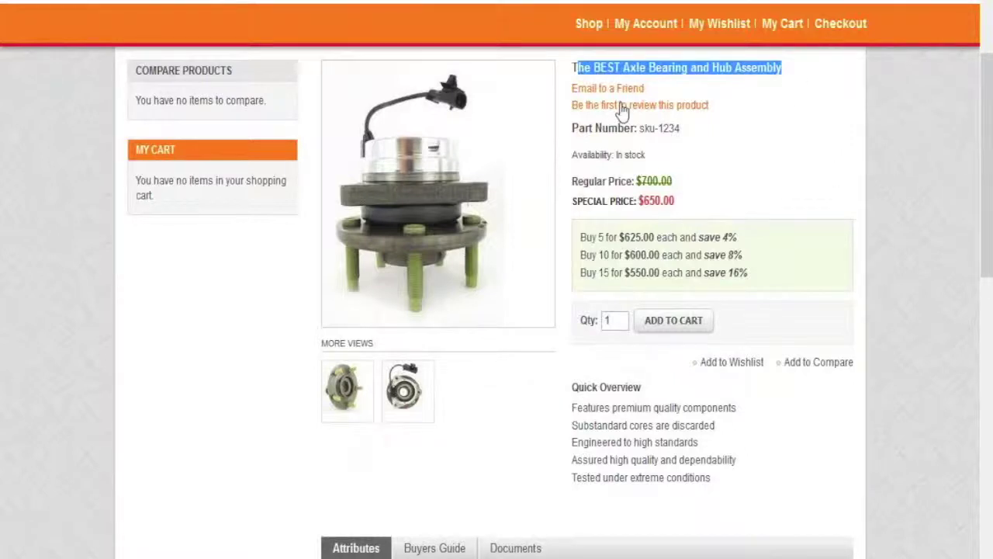
drag(680, 128, 636, 154)
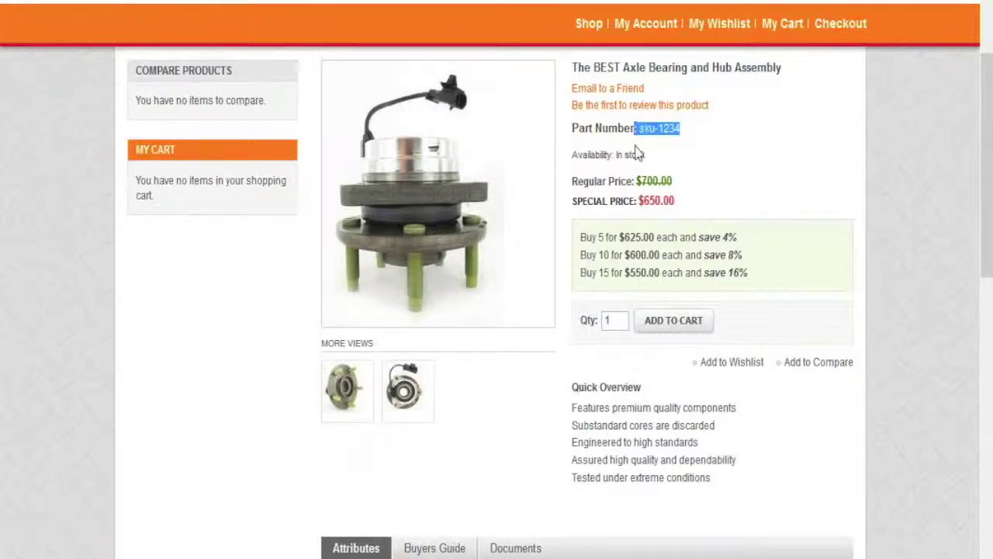
triple_click(622, 154)
drag(578, 180, 714, 201)
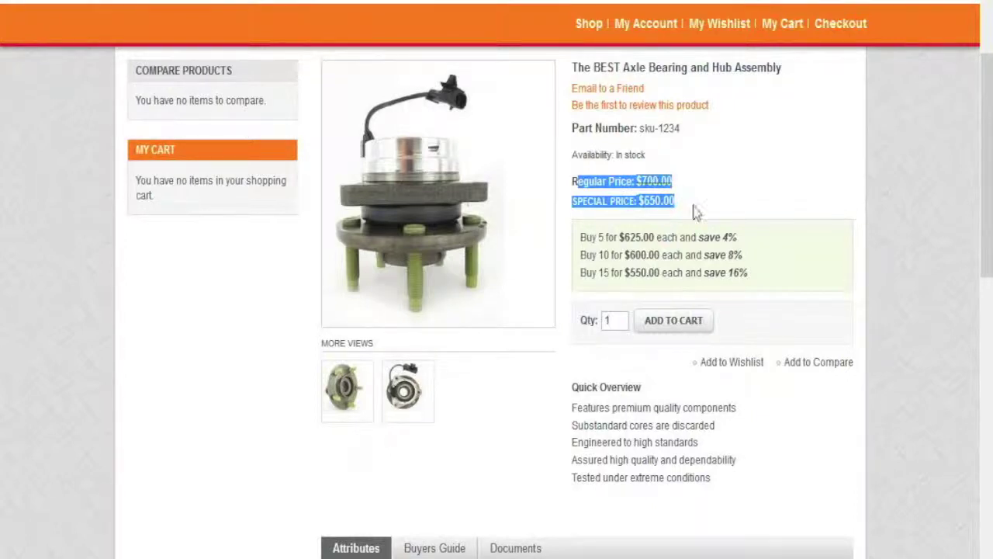
click(689, 205)
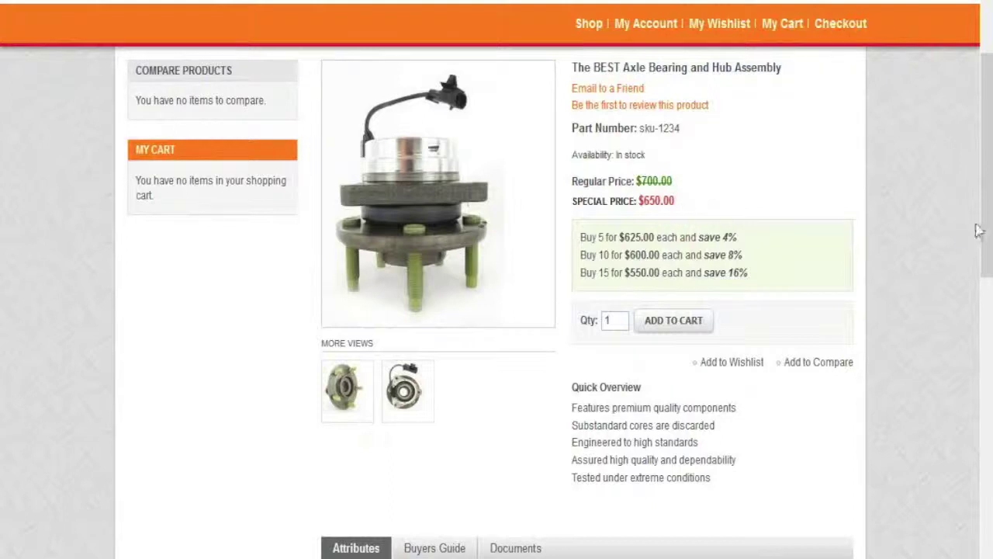
drag(984, 225, 988, 248)
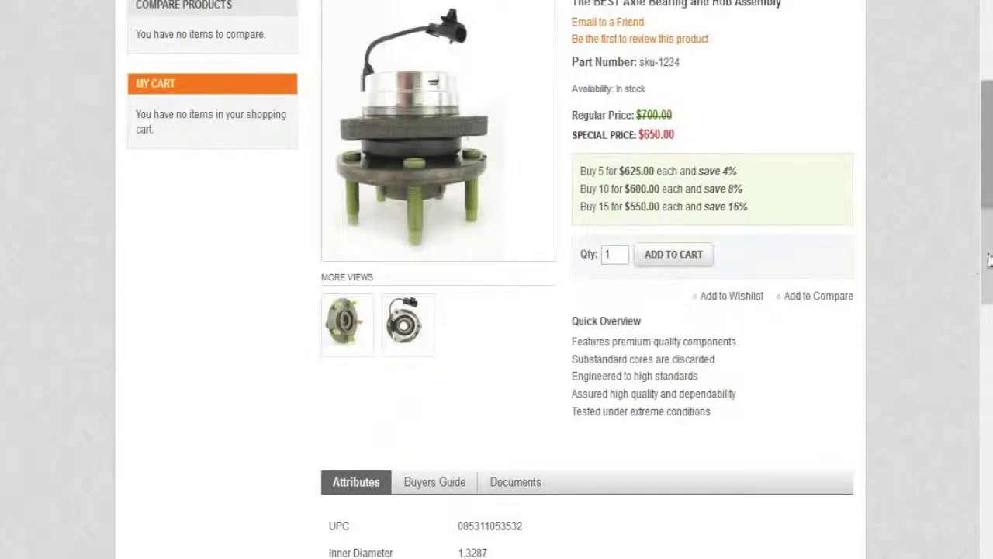
drag(987, 263, 989, 305)
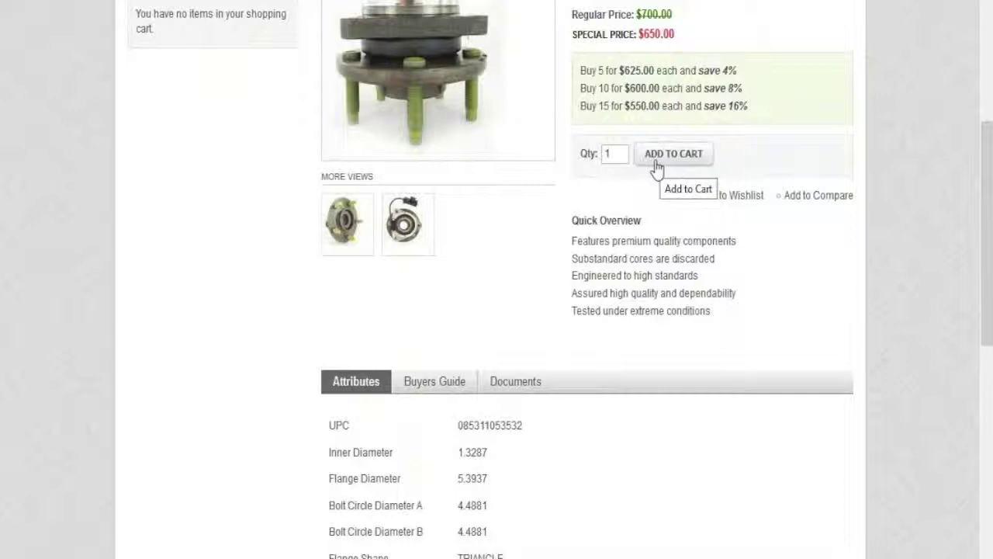
Step: Magnify the hub assembly's second photo, close the zoom popup, and scroll to the Attributes table
click(401, 233)
click(349, 226)
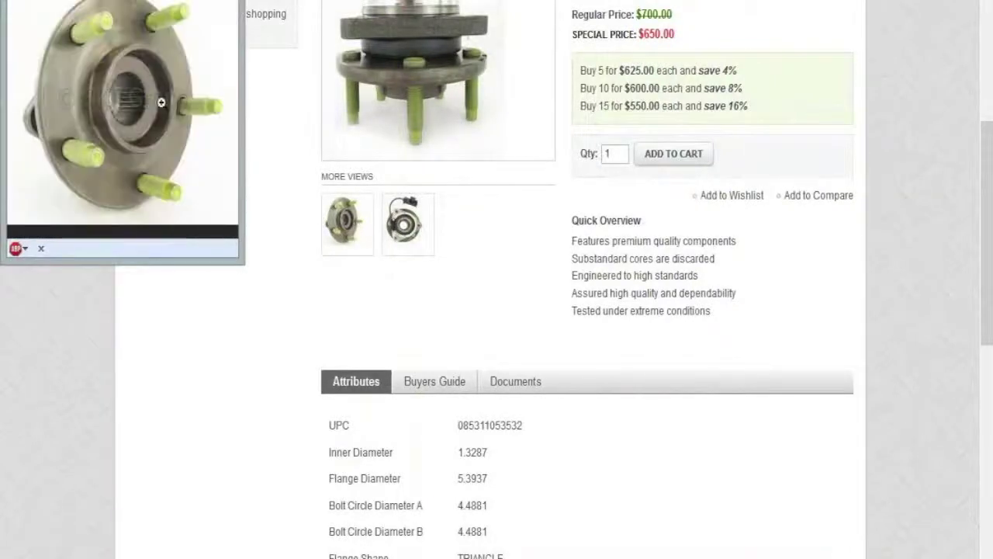
click(134, 108)
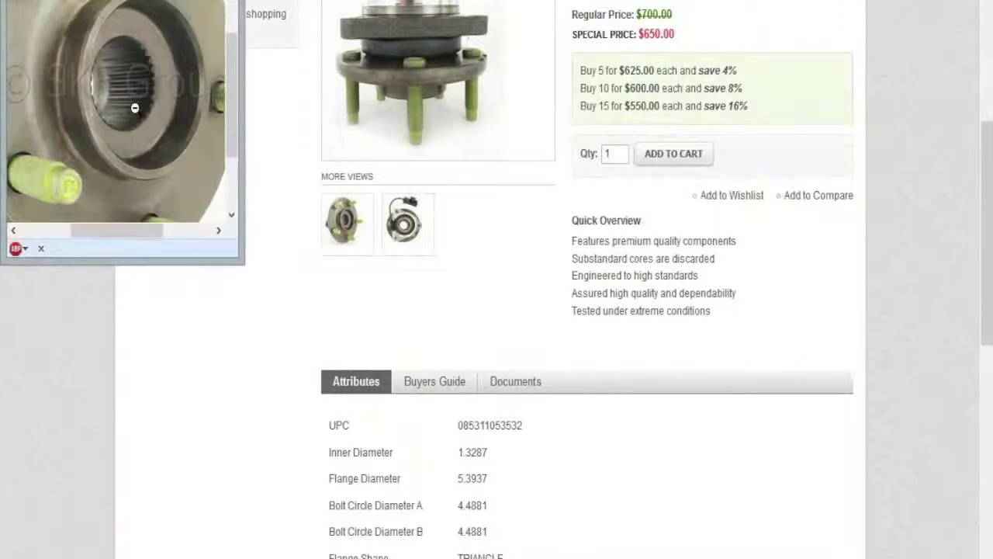
click(228, 1)
drag(985, 308, 985, 417)
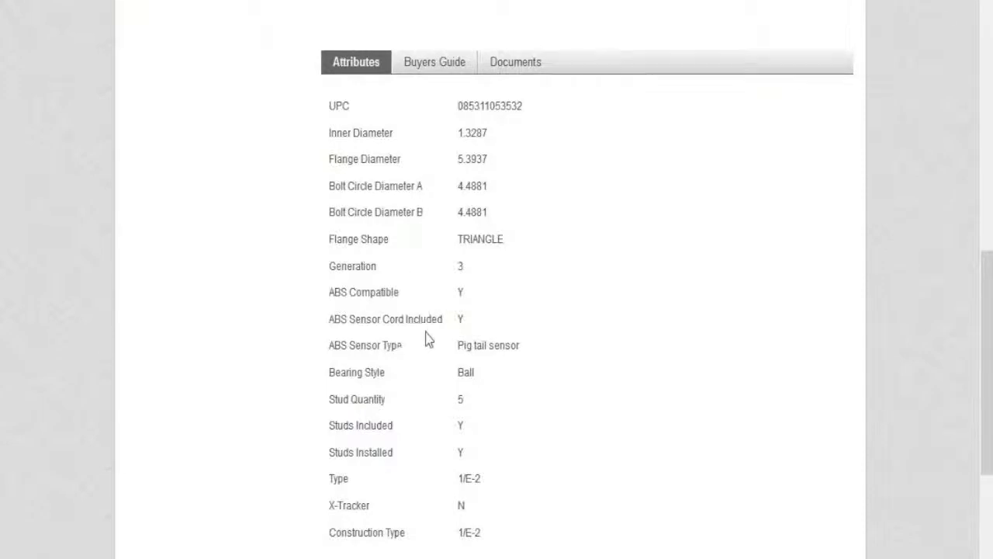
click(437, 73)
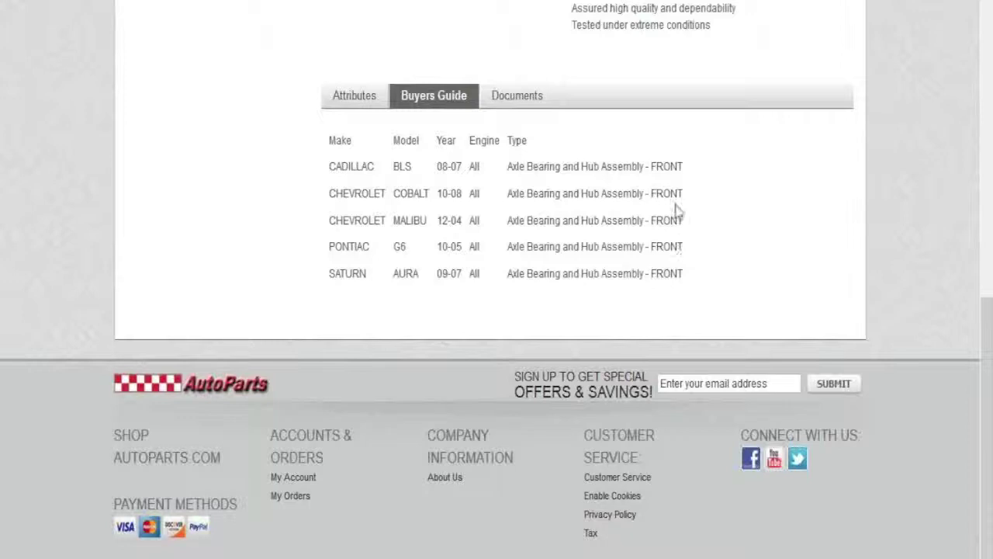
click(526, 108)
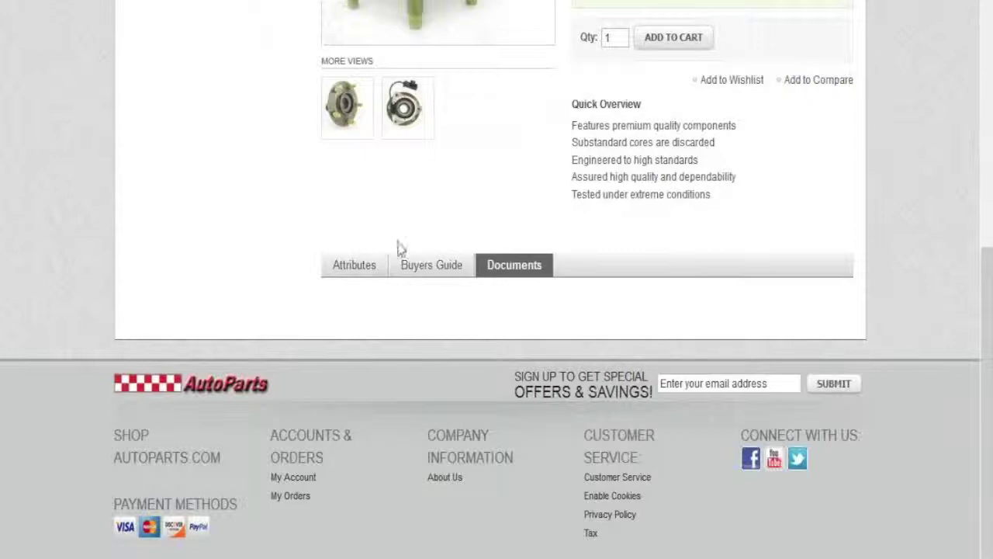
click(357, 271)
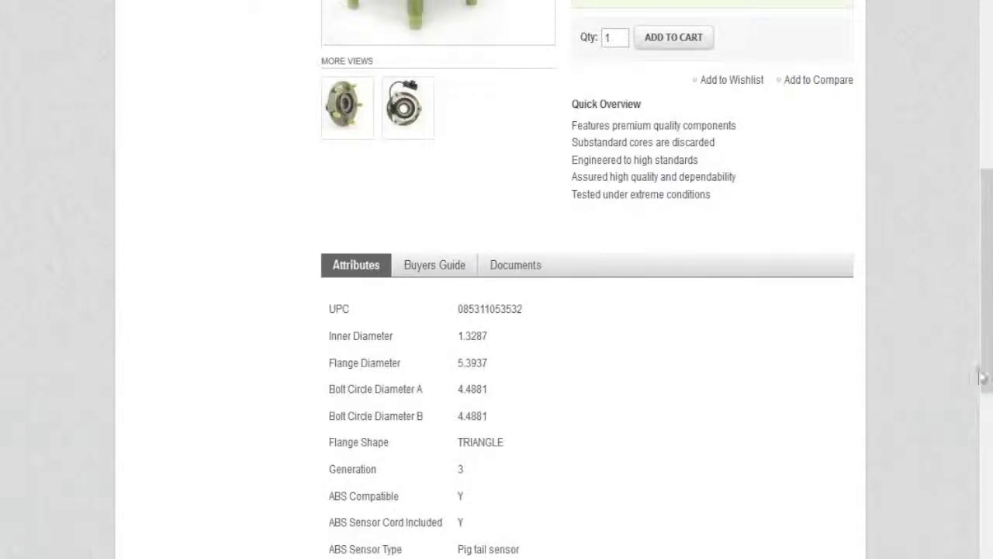
drag(986, 337, 987, 262)
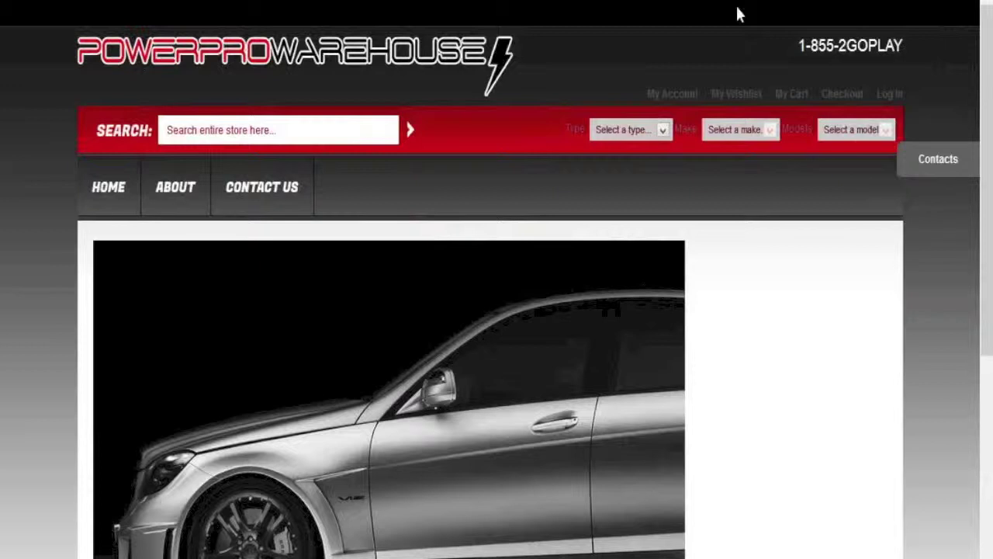
Step: Filter the parts finder to type ALTERNATOR and make AEROCEANIC - MARINE, then view its models
drag(568, 129, 883, 133)
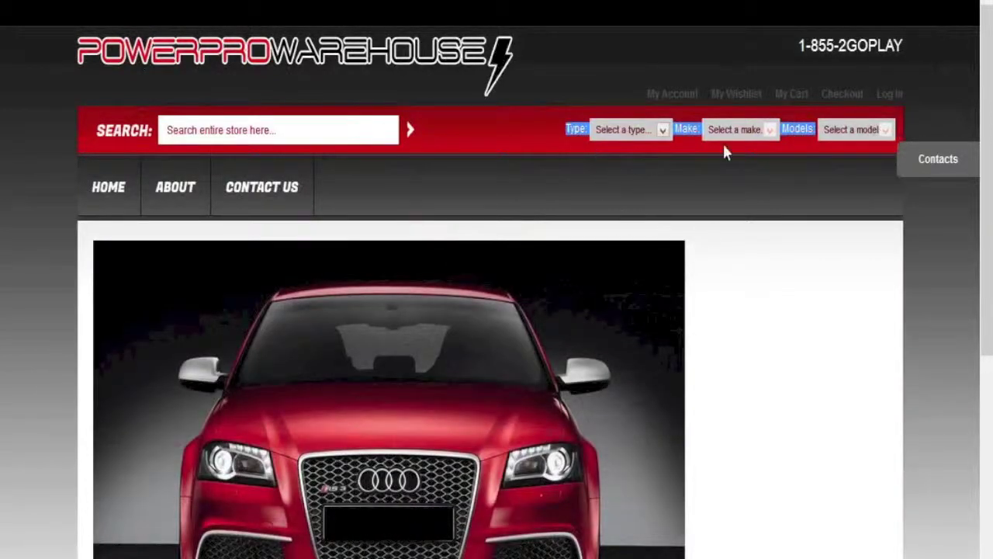
click(664, 132)
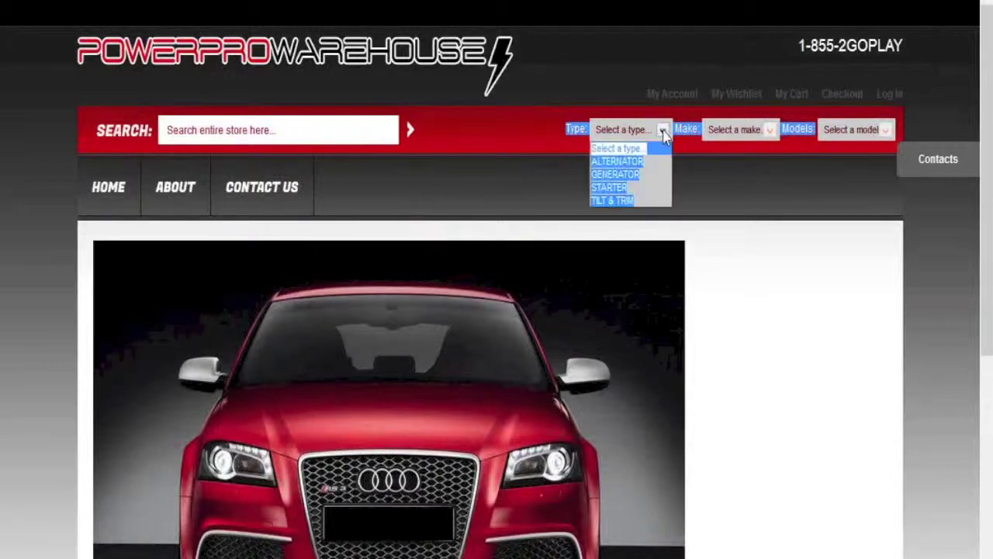
click(648, 160)
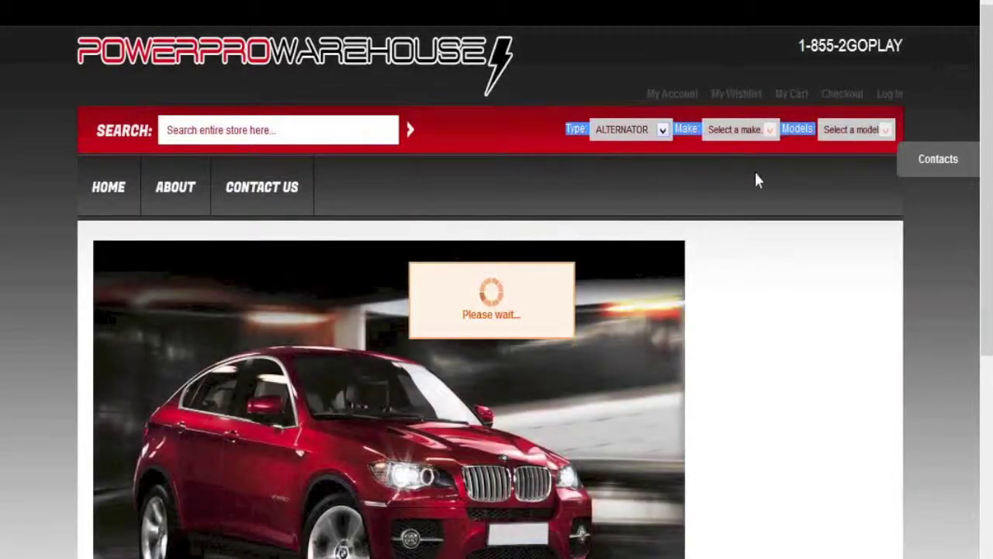
click(773, 132)
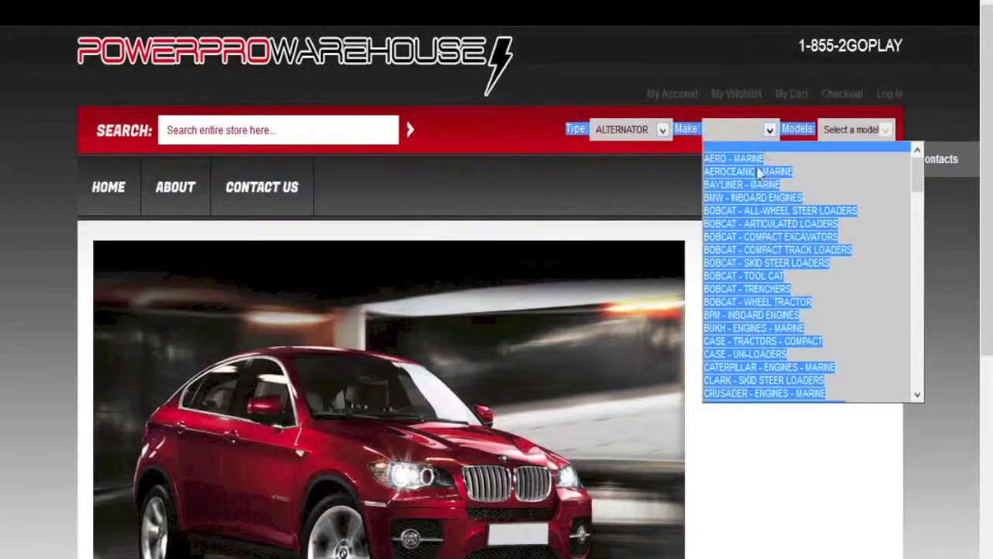
click(759, 176)
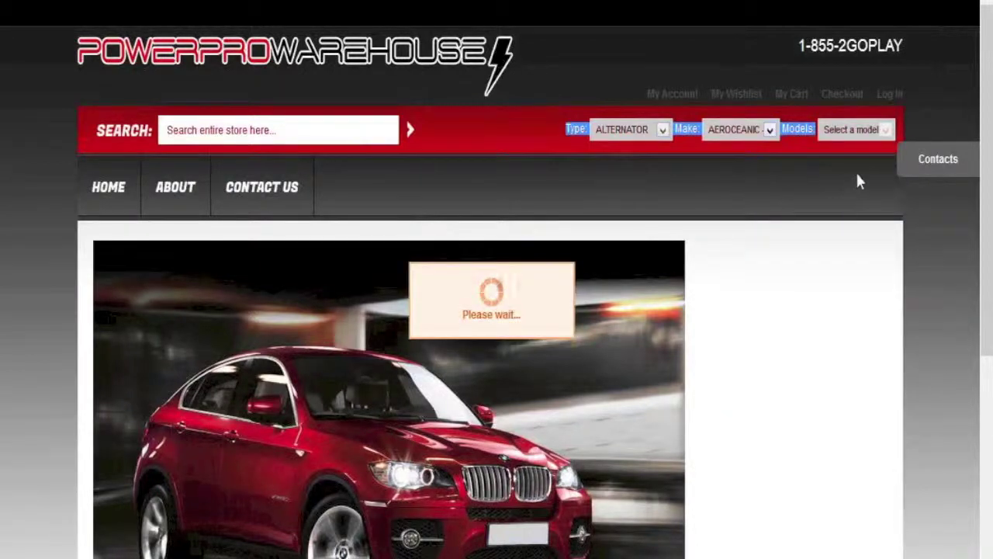
click(886, 132)
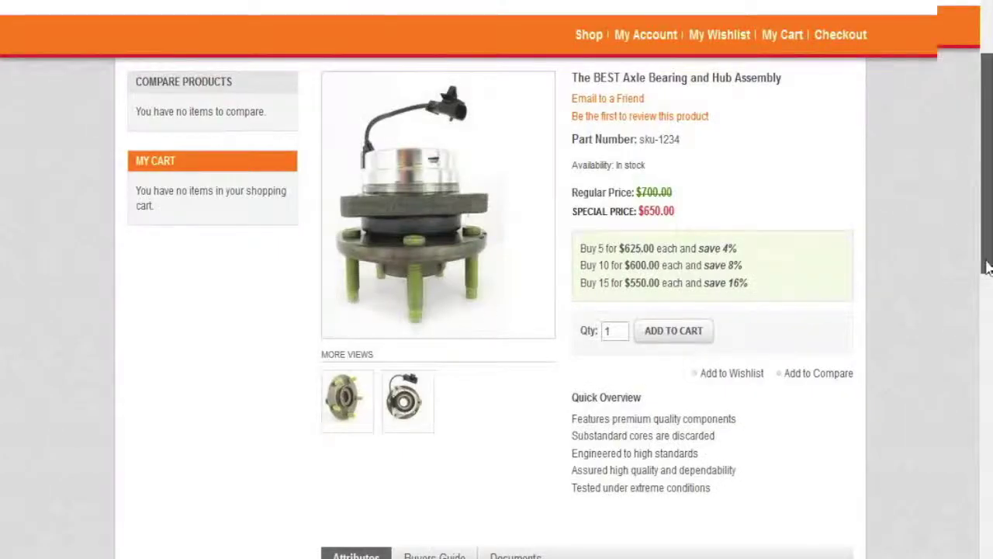
Step: Review the $650.00 hub assembly in the Shopping Cart and proceed to checkout
scroll(982, 263, down, 1)
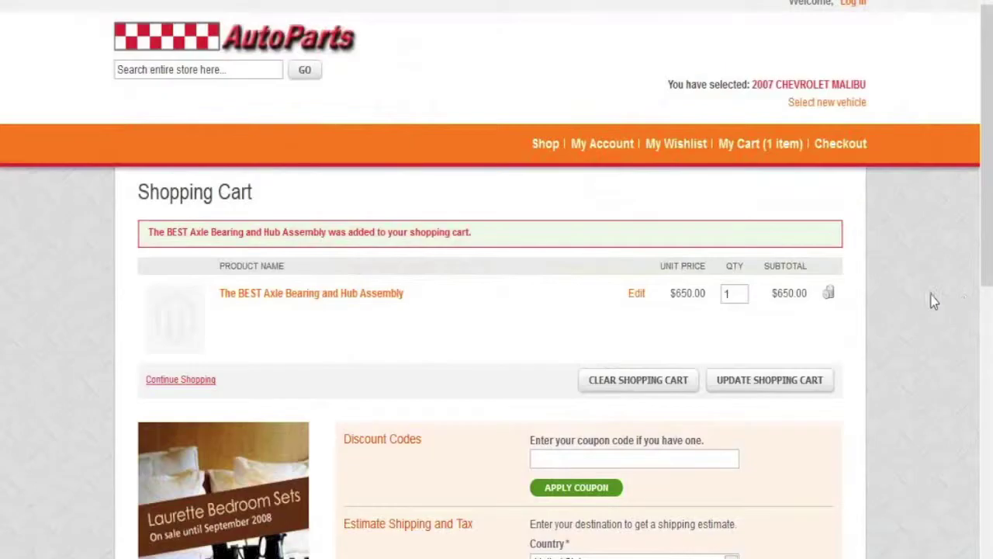
drag(989, 237, 988, 273)
scroll(988, 273, down, 2)
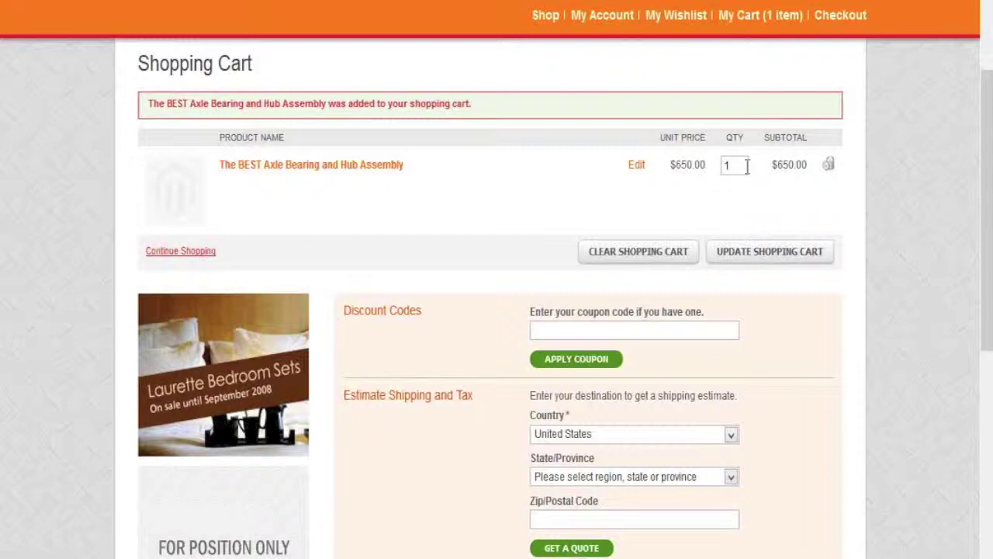
drag(983, 277, 982, 304)
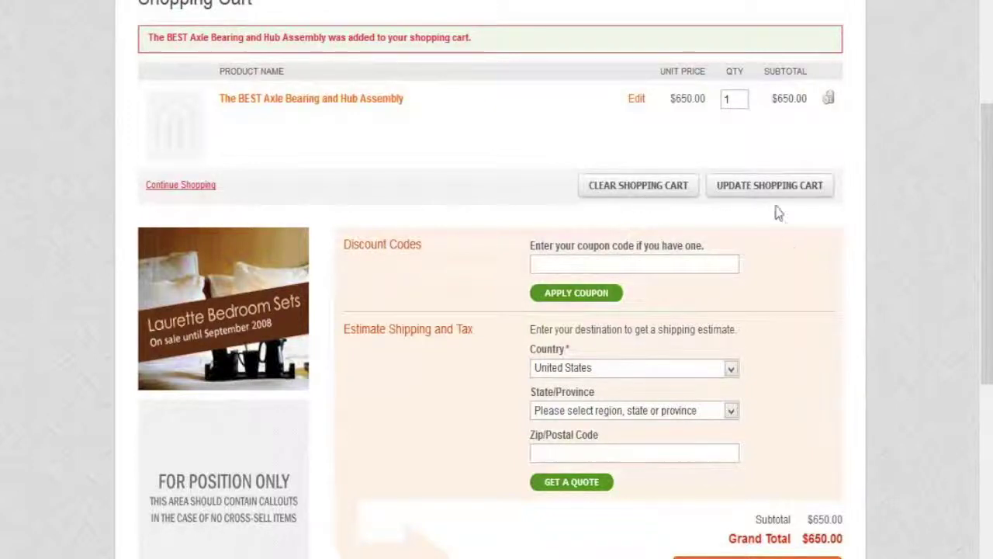
drag(986, 243, 986, 273)
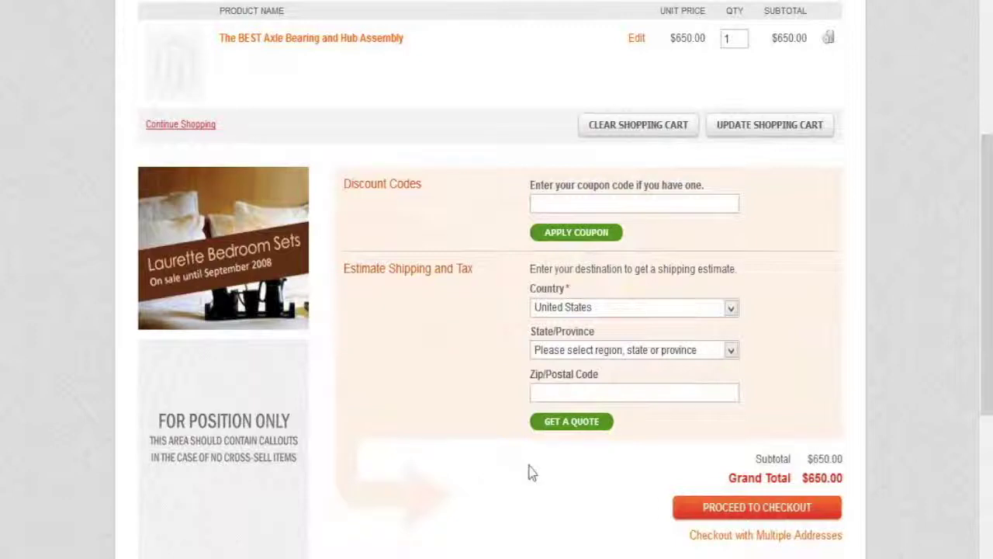
click(743, 509)
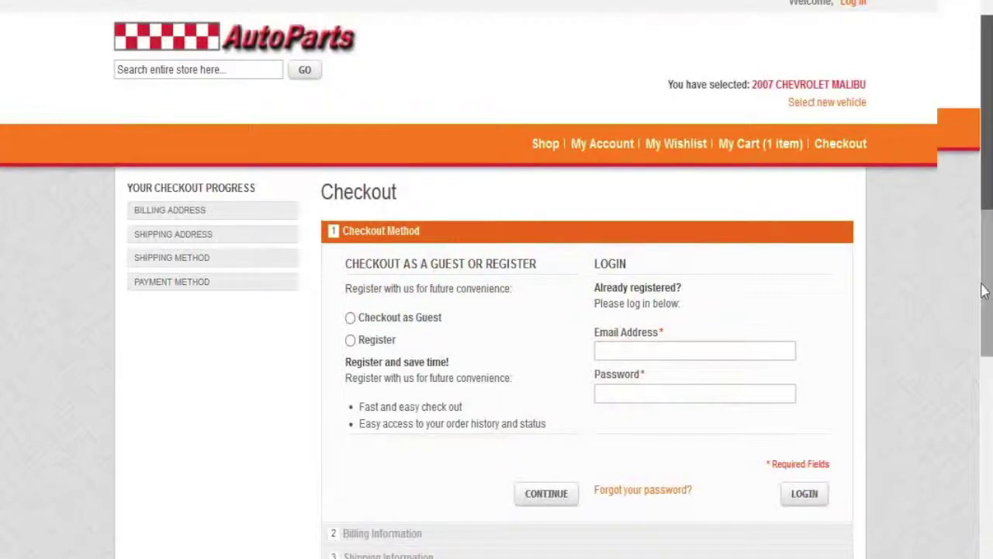
Step: Log in at checkout with the saved customer e-mail address and the account password
drag(986, 285, 986, 339)
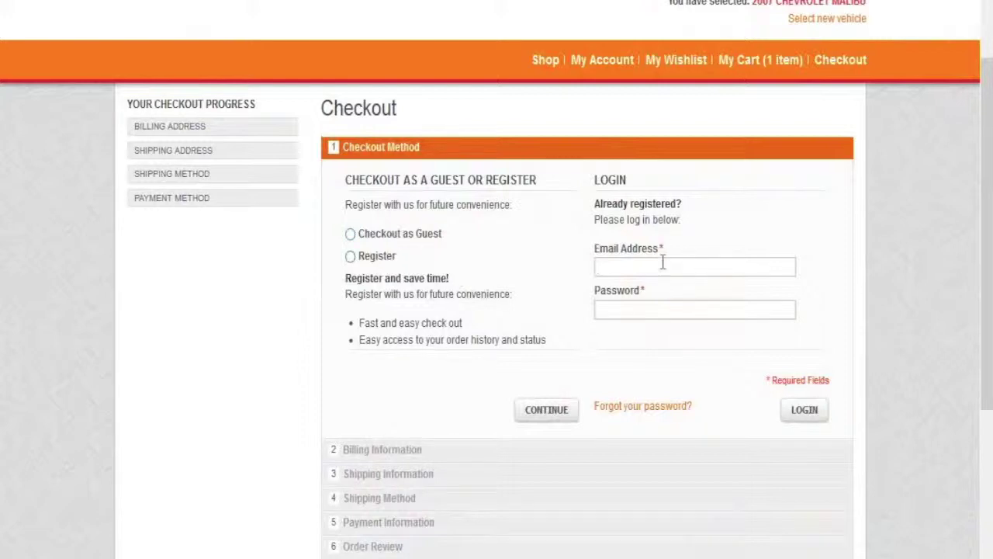
text(DVO)
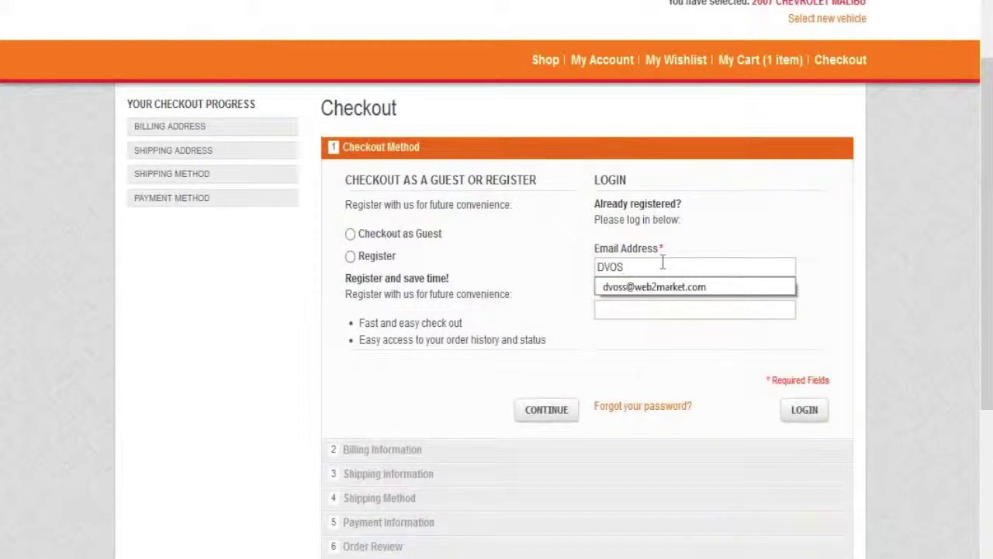
text(S)
click(671, 289)
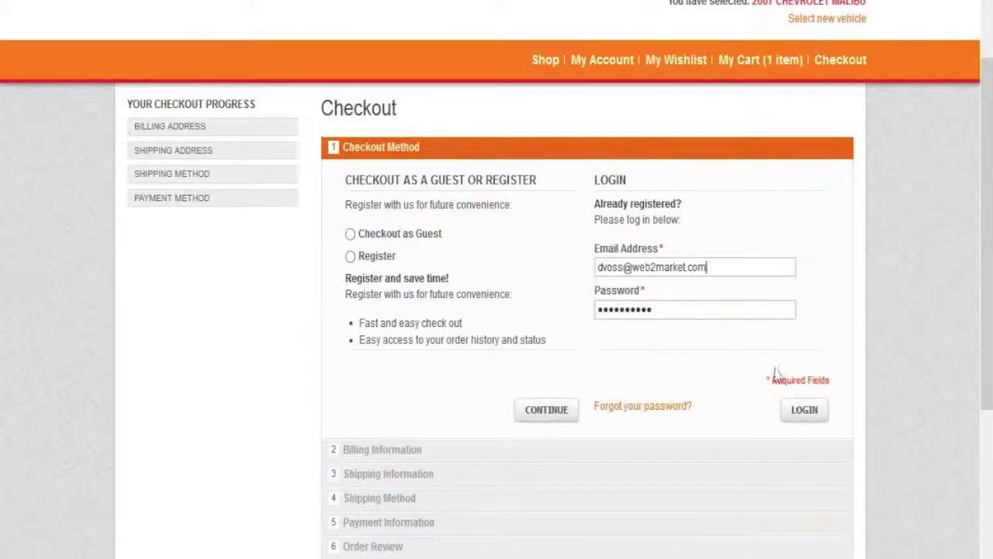
drag(669, 308, 558, 324)
text(p)
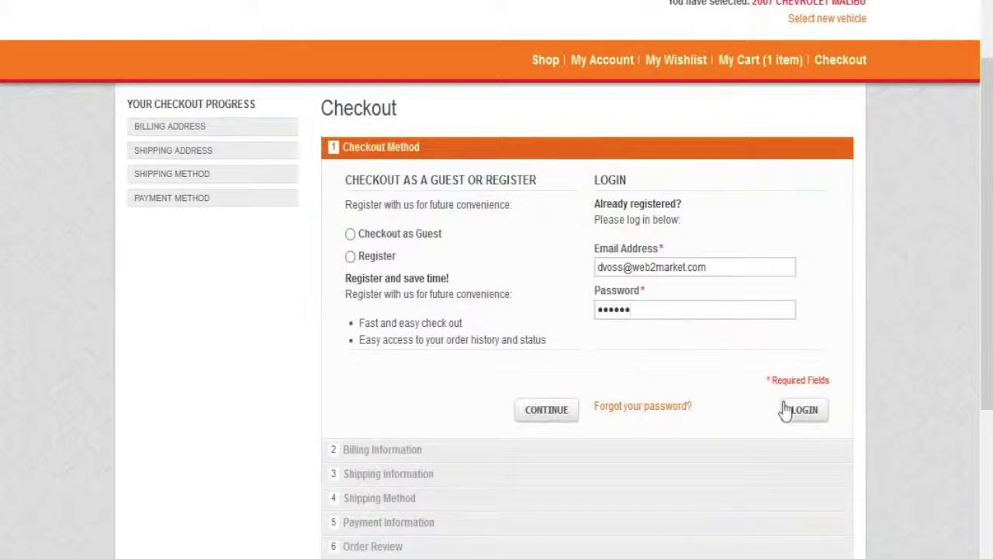
click(804, 417)
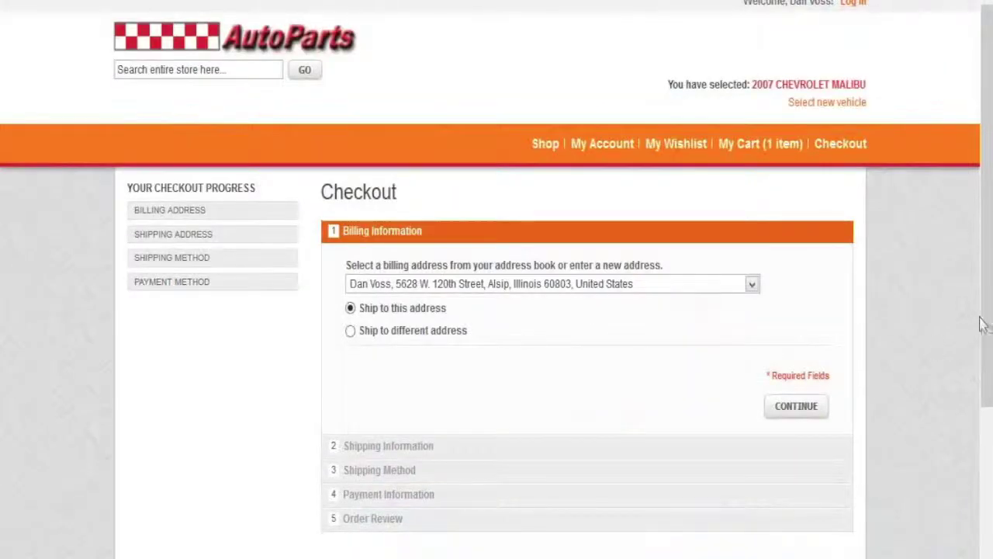
Step: Keep the saved address for billing and shipping and continue
drag(988, 333, 987, 345)
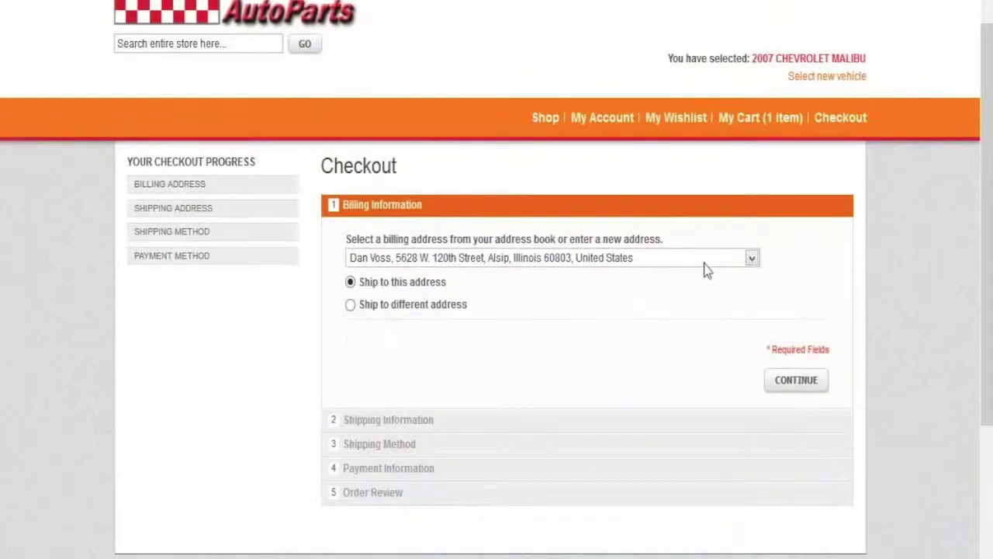
click(753, 259)
click(753, 261)
click(803, 379)
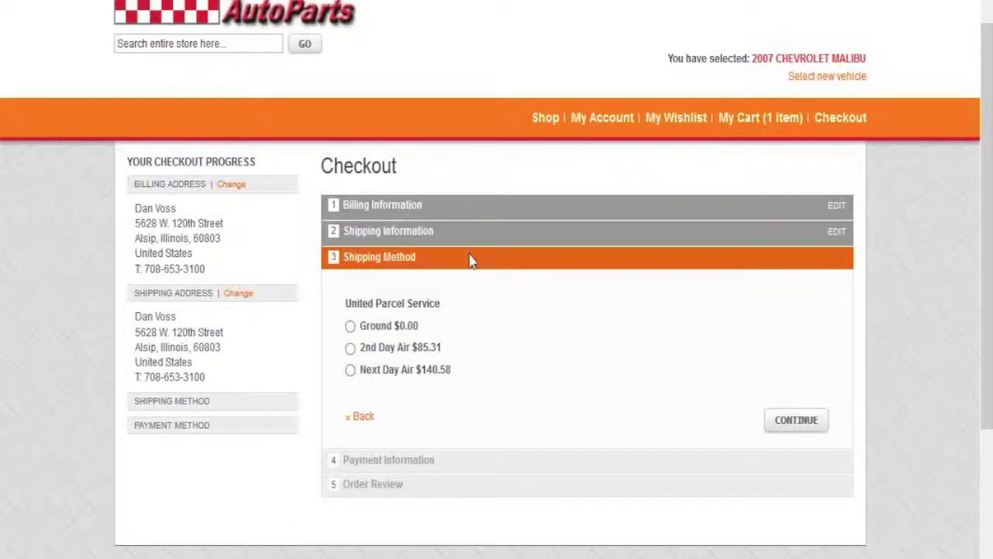
Step: Choose UPS 2nd Day Air shipping at $85.31 and continue to payment
click(350, 349)
drag(448, 356, 410, 351)
click(804, 425)
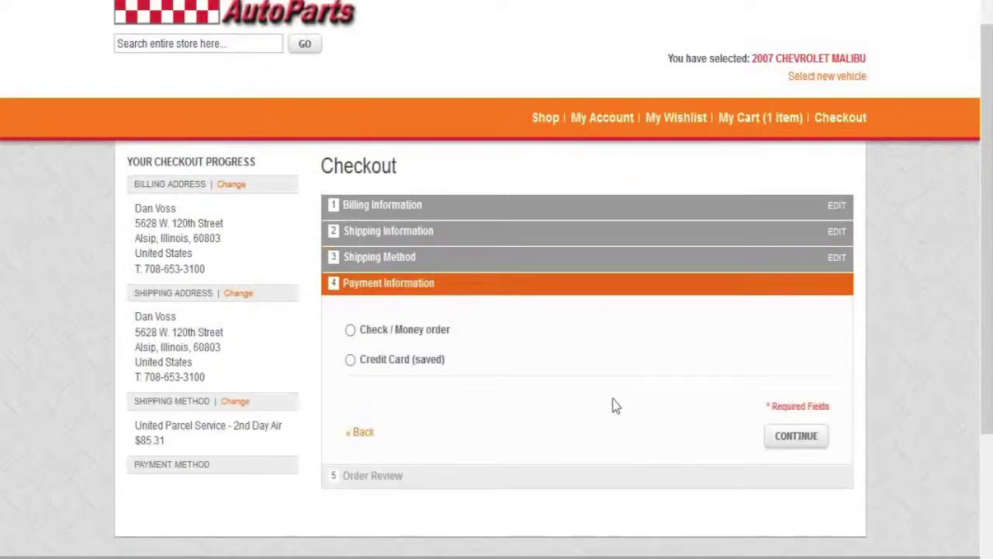
Step: Pay by credit card, entering the cardholder's name, card type Visa and the card number
click(350, 361)
click(475, 400)
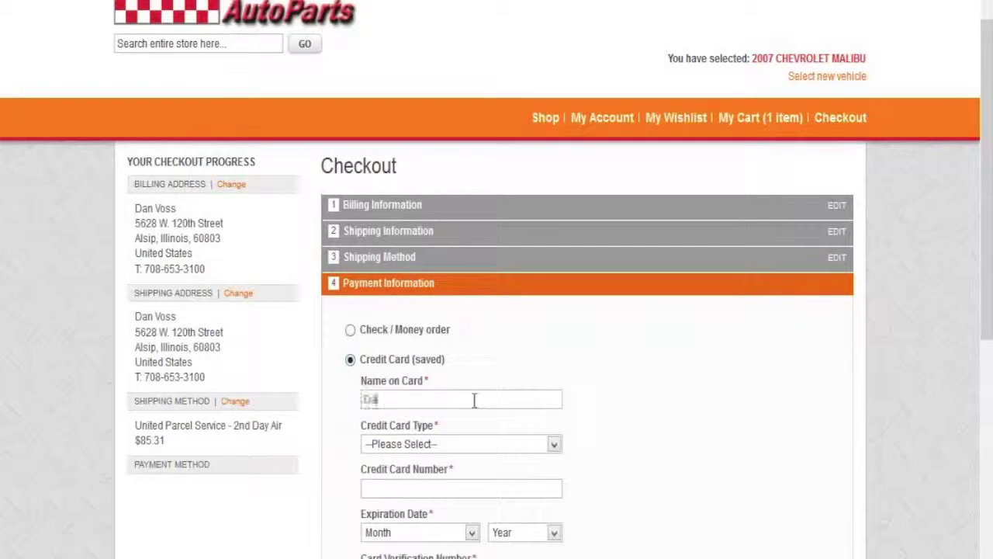
click(454, 444)
click(441, 488)
click(420, 491)
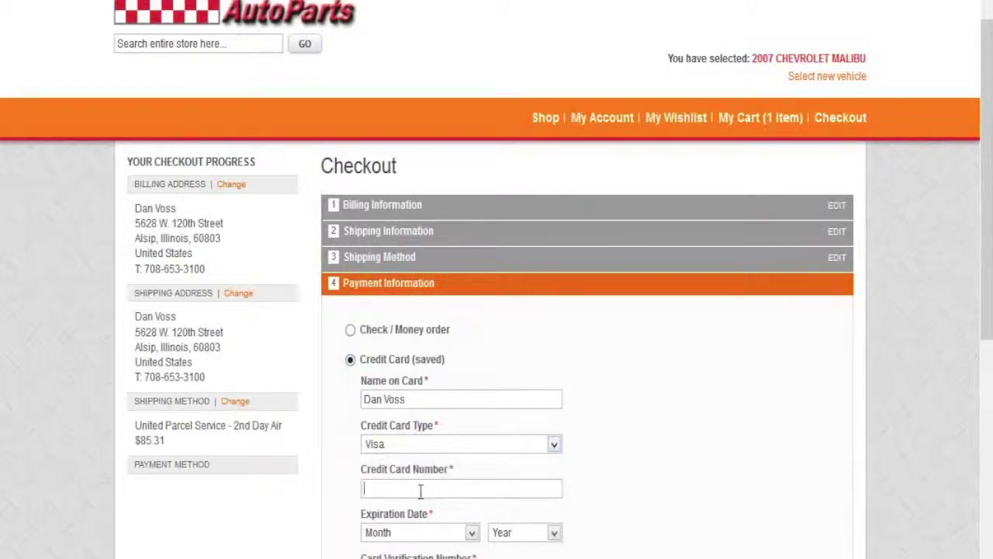
text(4111111111111111)
Step: Set the card expiry to June 2019 and continue to Order Review
click(472, 532)
click(464, 429)
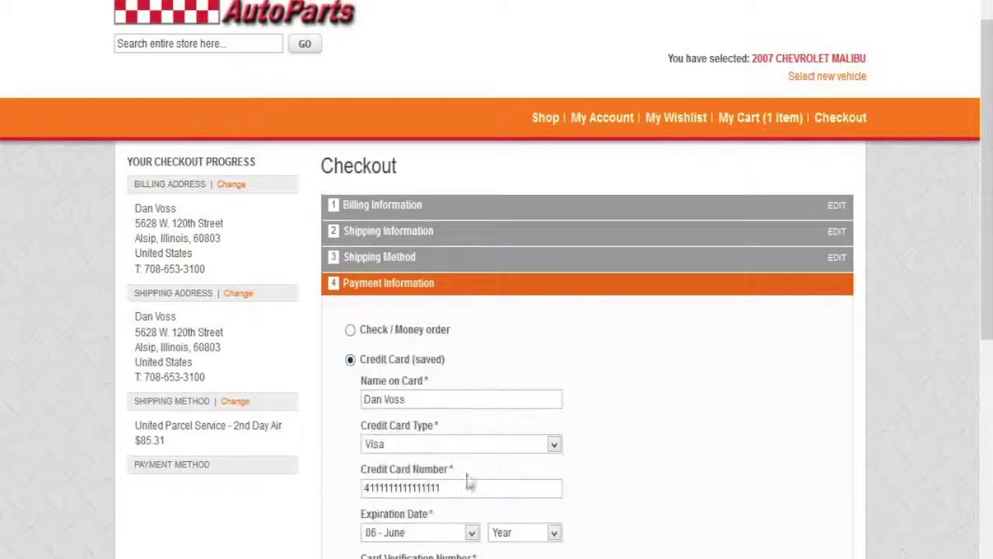
click(552, 532)
click(535, 461)
scroll(979, 322, down, 3)
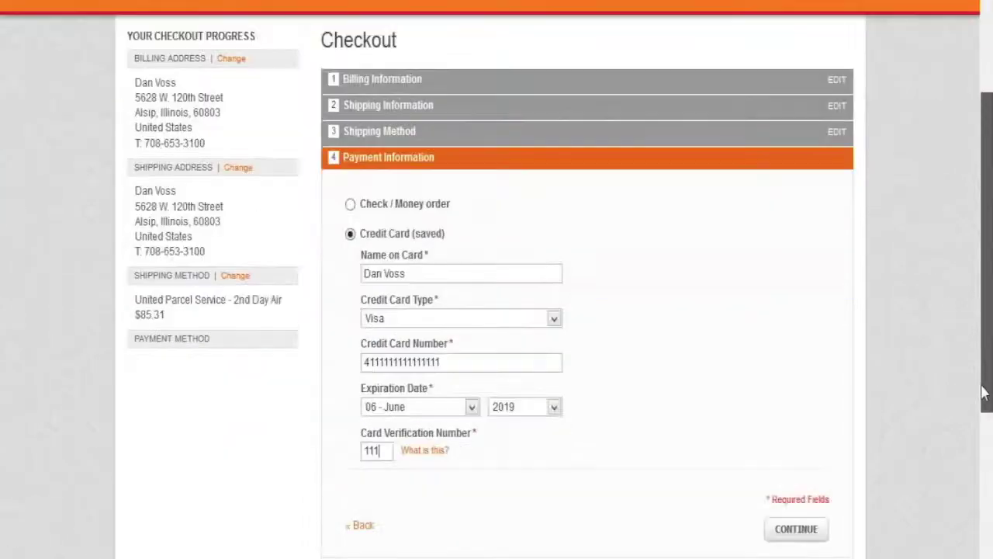
click(798, 530)
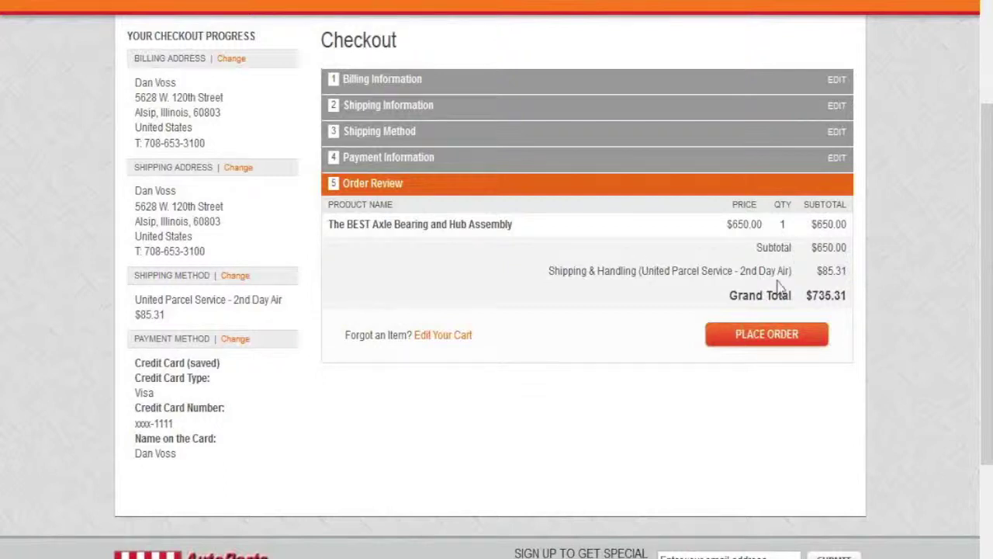
Step: Place the $735.31 order and highlight the new order number on the confirmation page
click(782, 336)
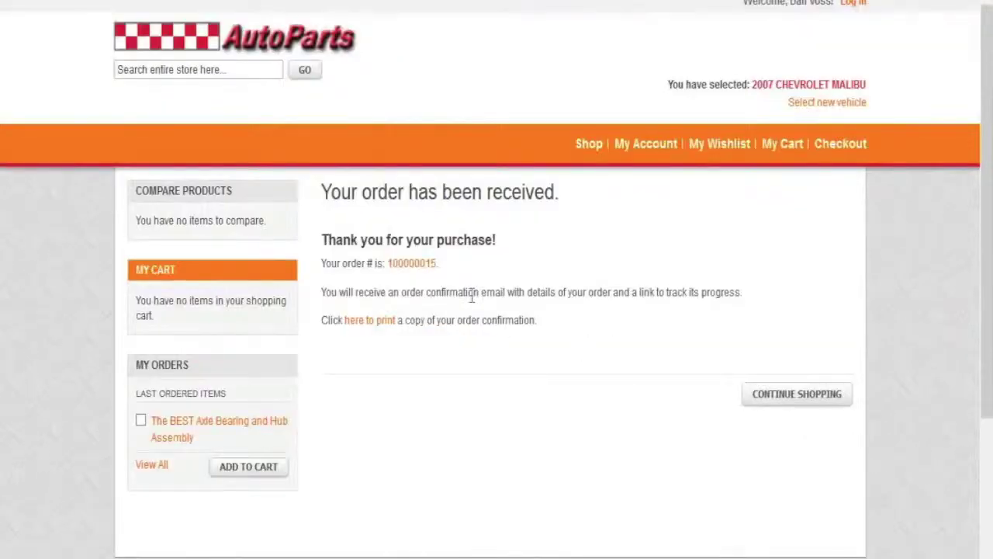
drag(446, 270, 386, 265)
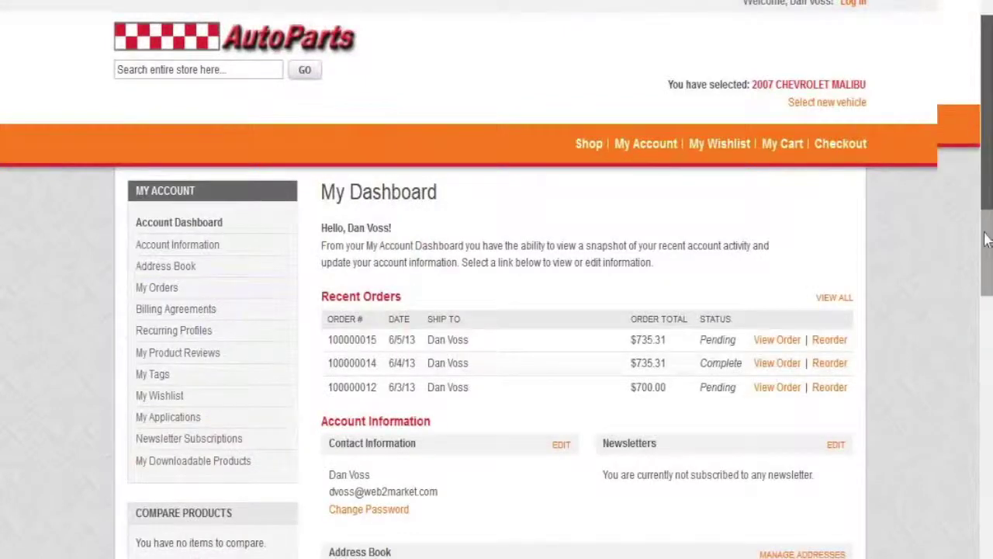
Step: Scroll the AutoParts account dashboard to review the Pending $735.31 order and the default addresses
scroll(985, 241, down, 2)
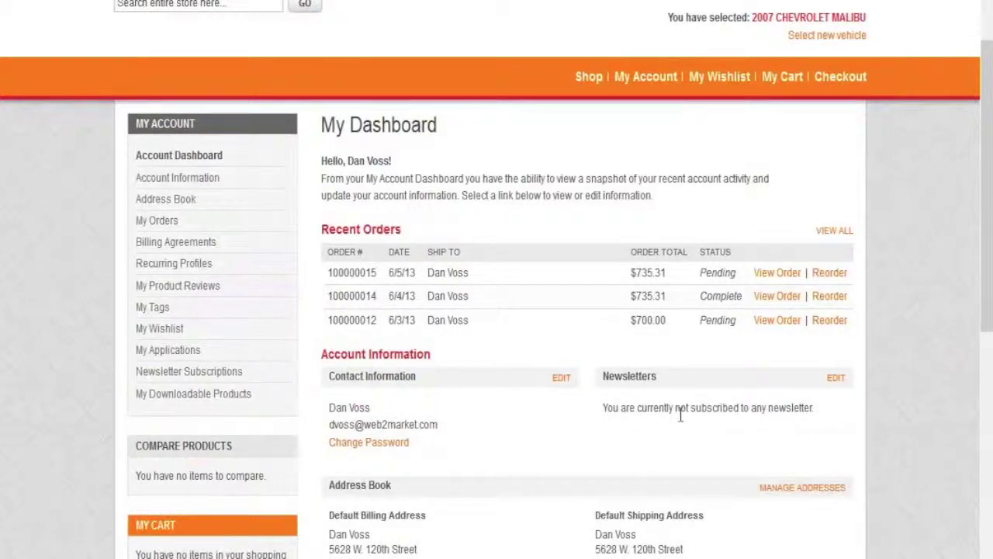
drag(989, 321, 989, 414)
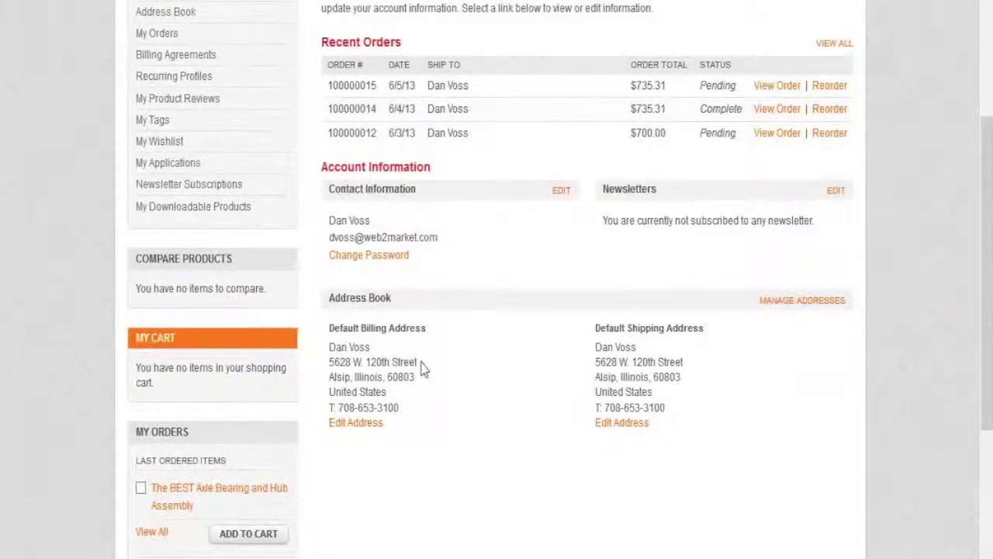
scroll(421, 366, up, 3)
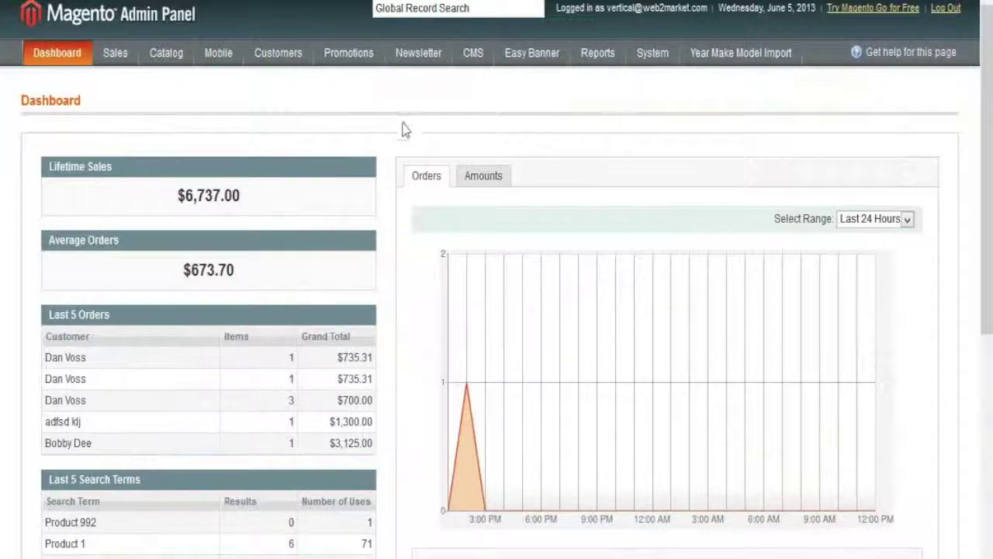
scroll(987, 256, down, 1)
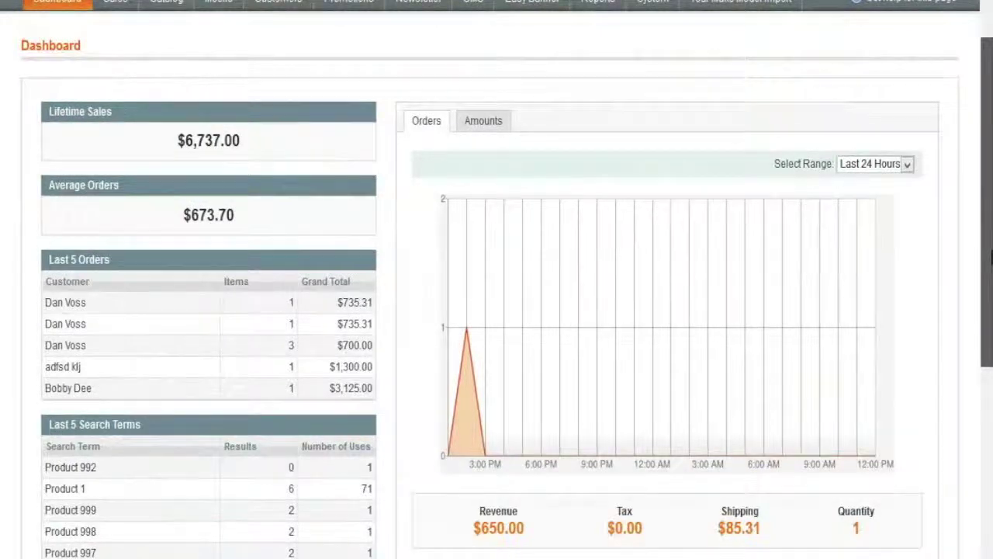
scroll(988, 256, down, 1)
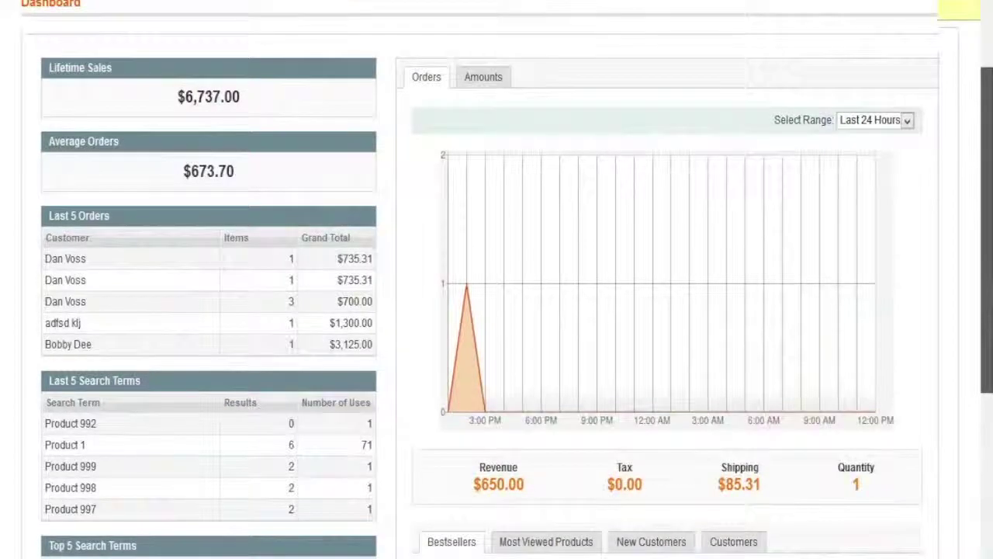
scroll(883, 266, up, 1)
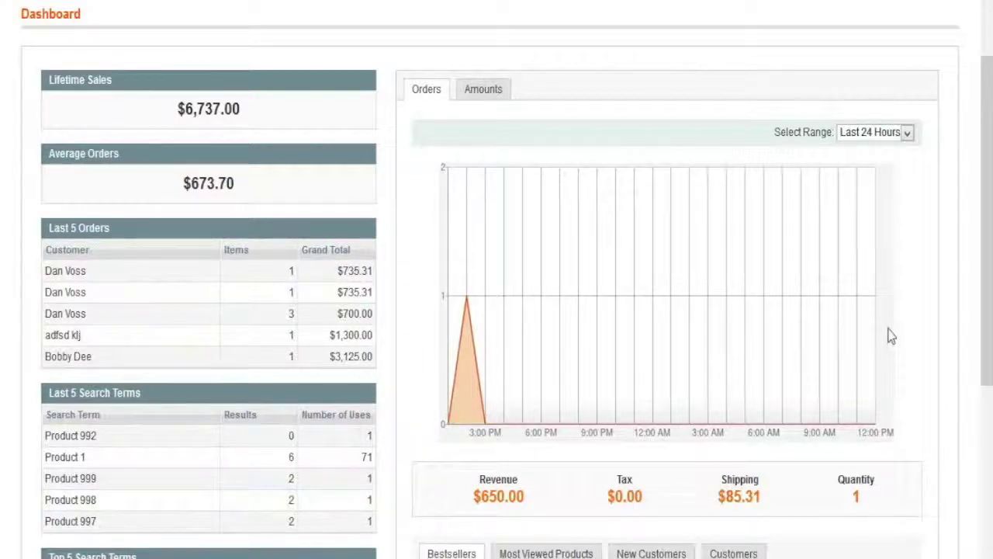
drag(987, 309, 990, 413)
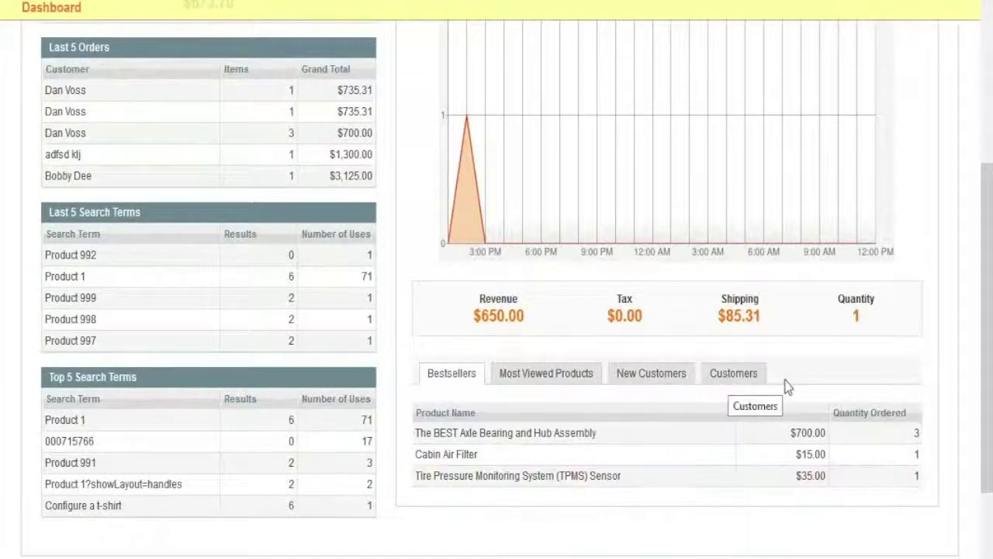
drag(984, 432, 989, 258)
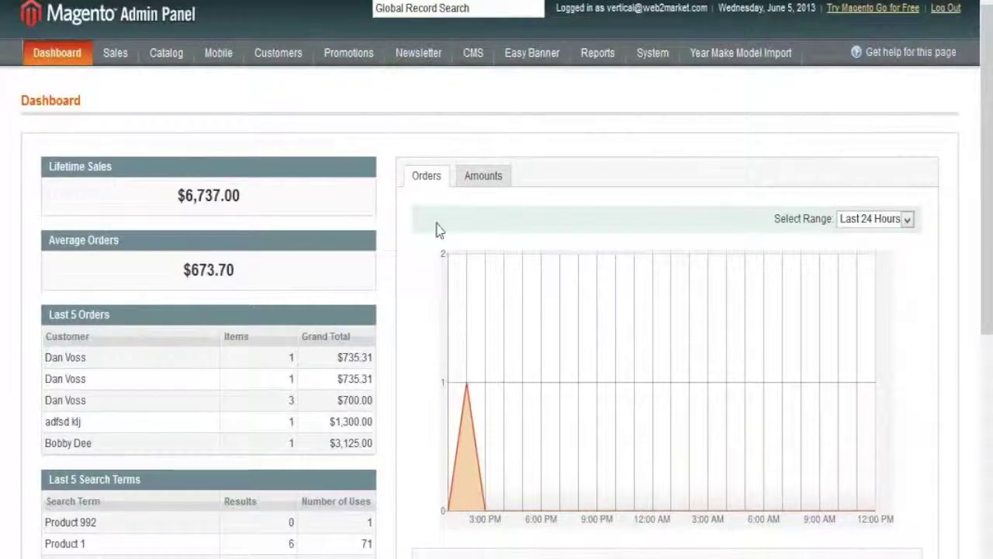
mouse_move(115, 68)
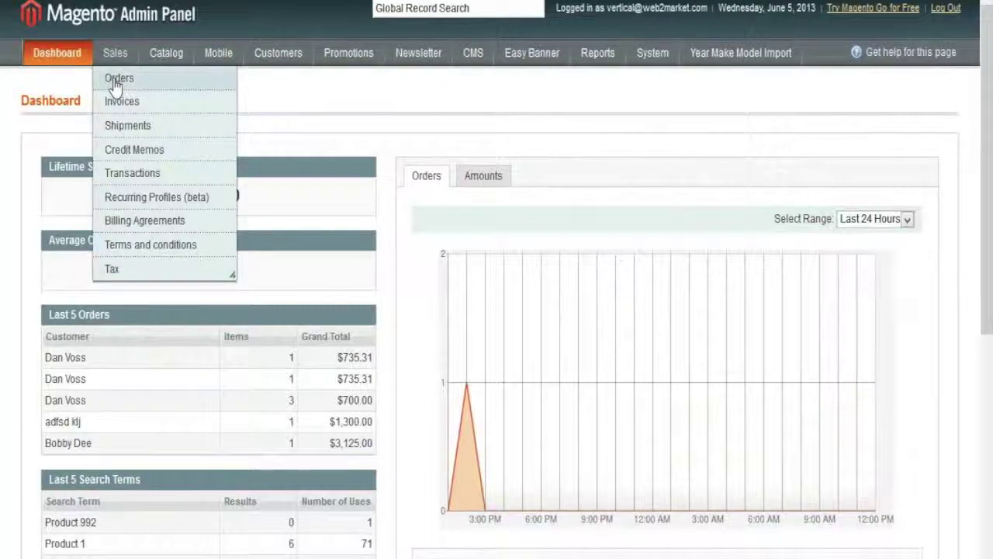
Step: Bring up the Sales Orders grid and open the newest $735.31 order
click(118, 80)
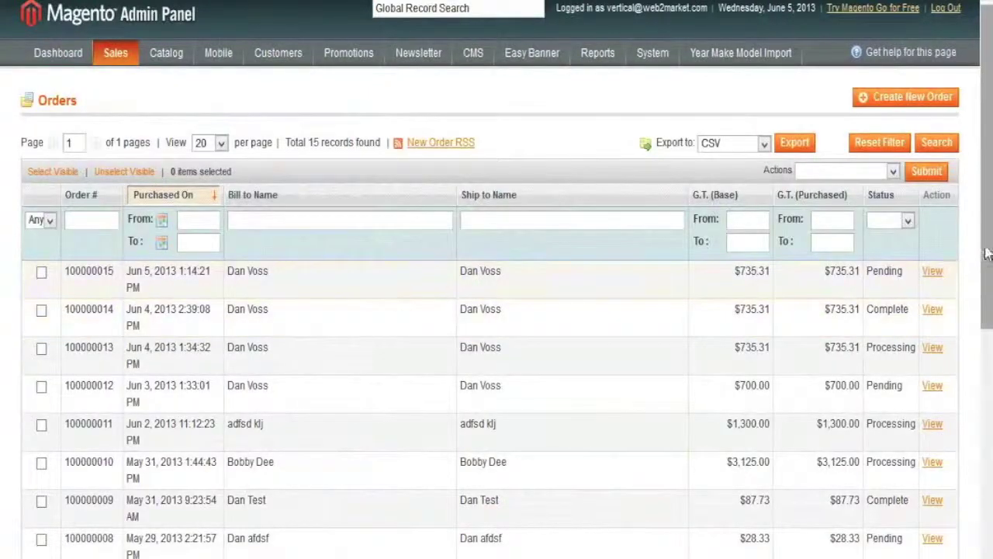
drag(988, 256, 990, 374)
scroll(943, 295, up, 3)
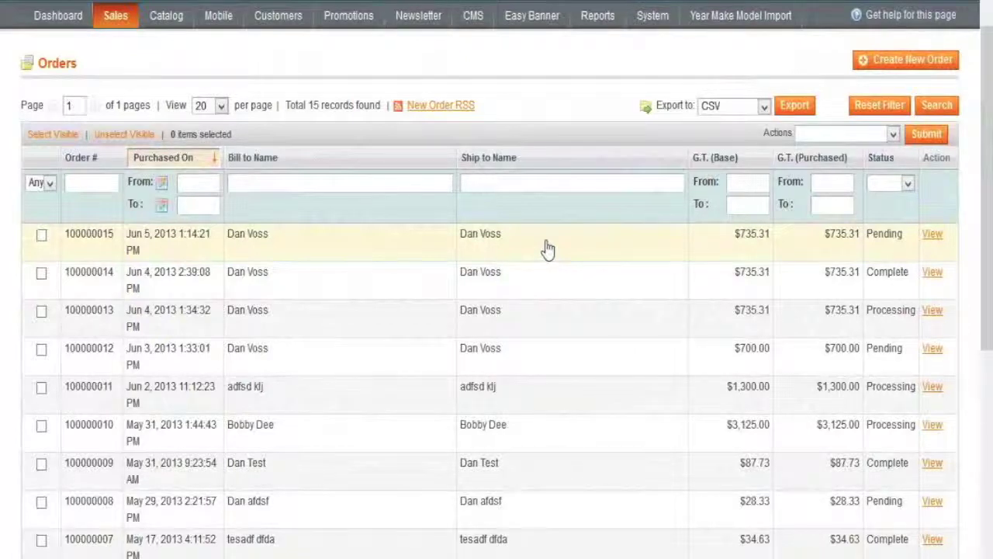
click(548, 249)
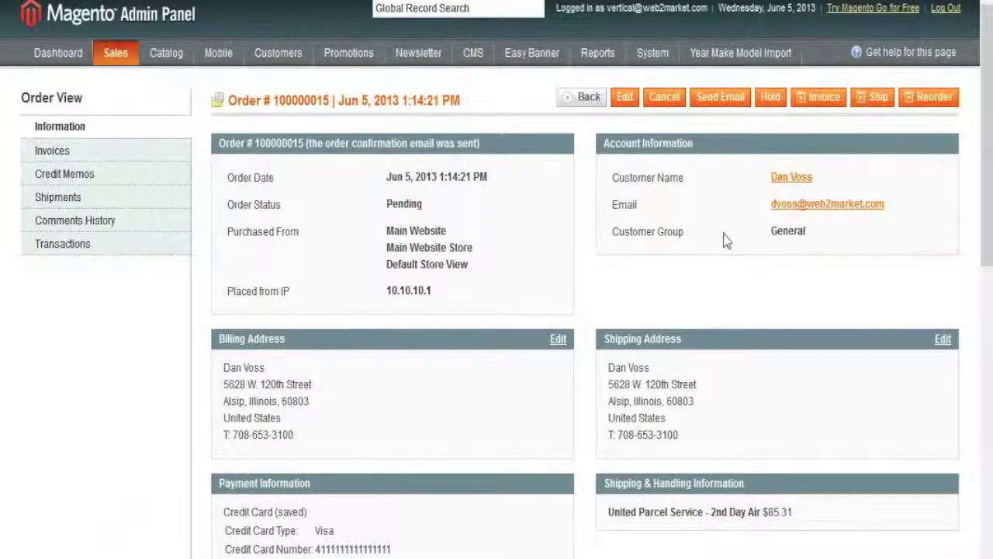
Step: Scroll through the order view's $650.00 item, $735.31 total due and Pending history, then back up
scroll(986, 132, down, 3)
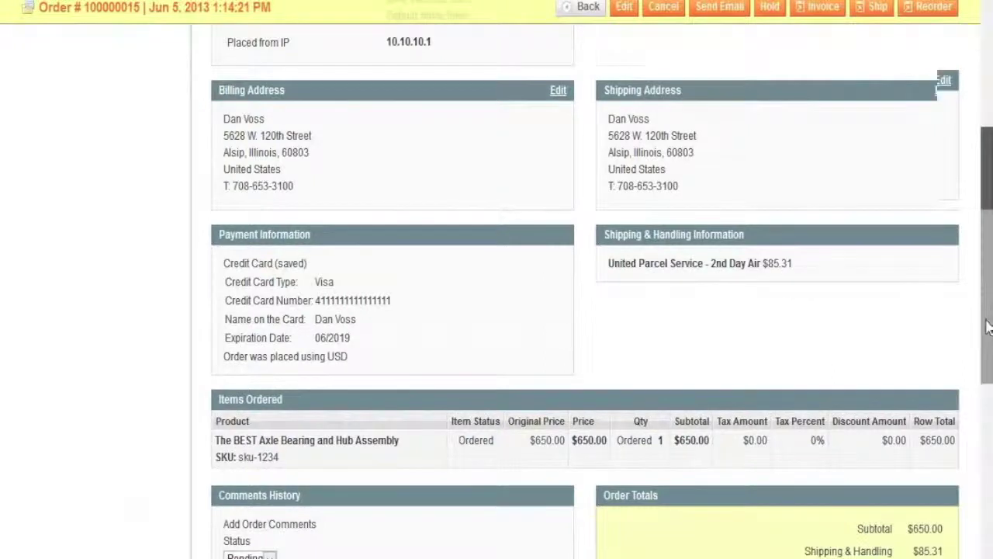
scroll(987, 233, down, 2)
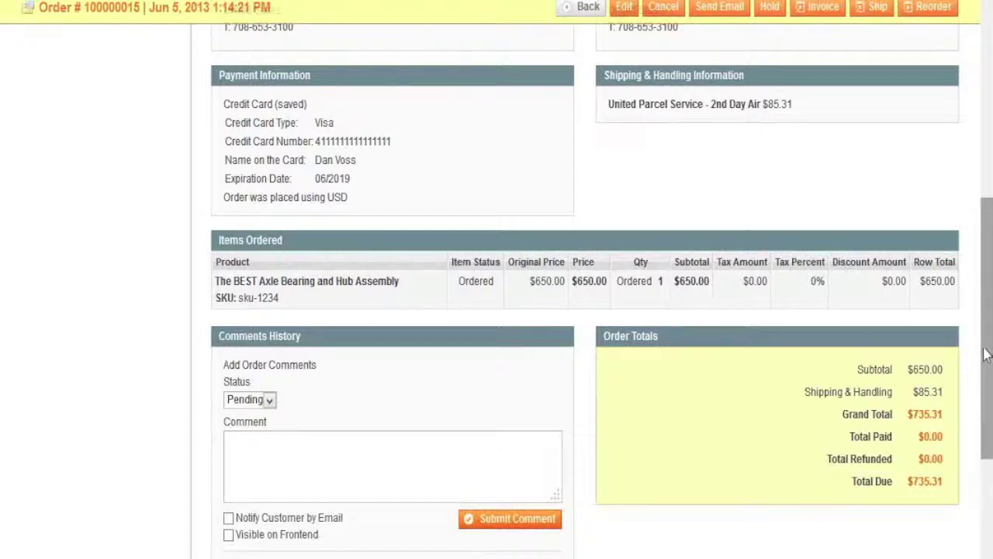
scroll(982, 326, down, 1)
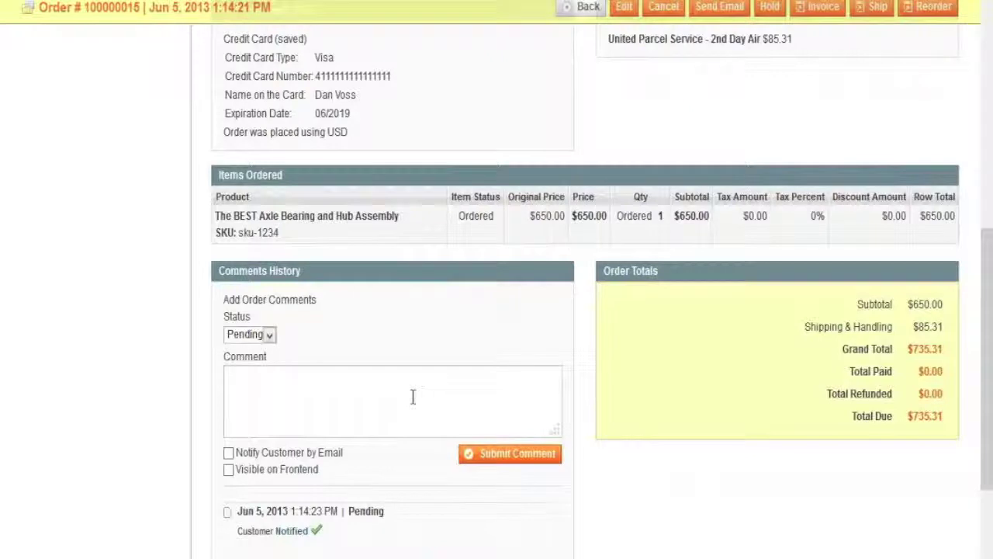
drag(979, 458, 979, 156)
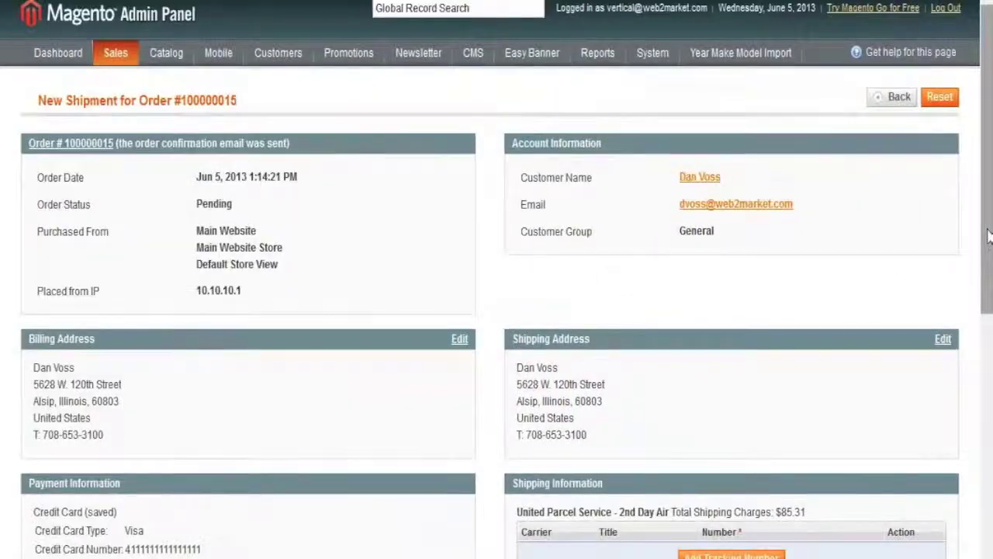
Step: Add a shipment tracking row with United Parcel Service as the carrier
drag(989, 237, 992, 261)
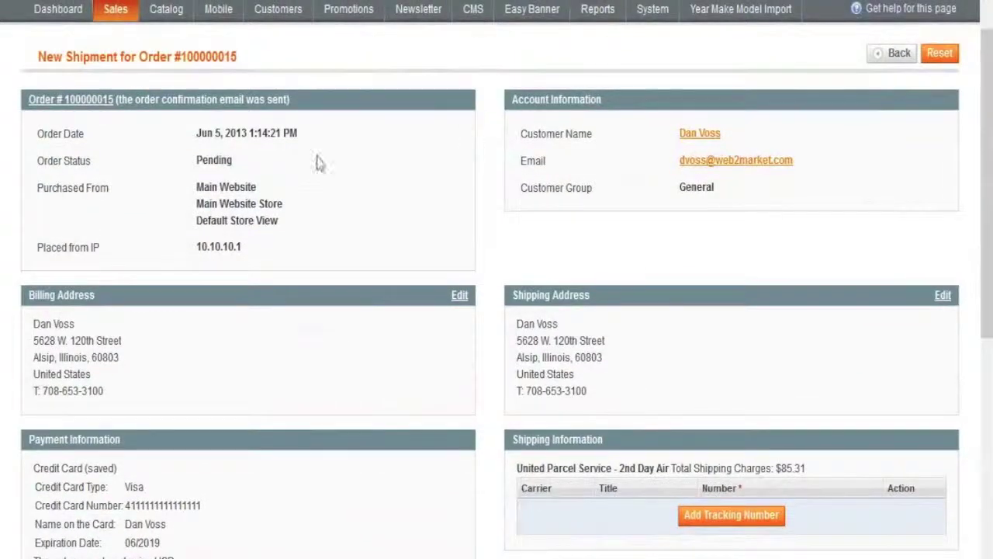
drag(990, 228, 991, 390)
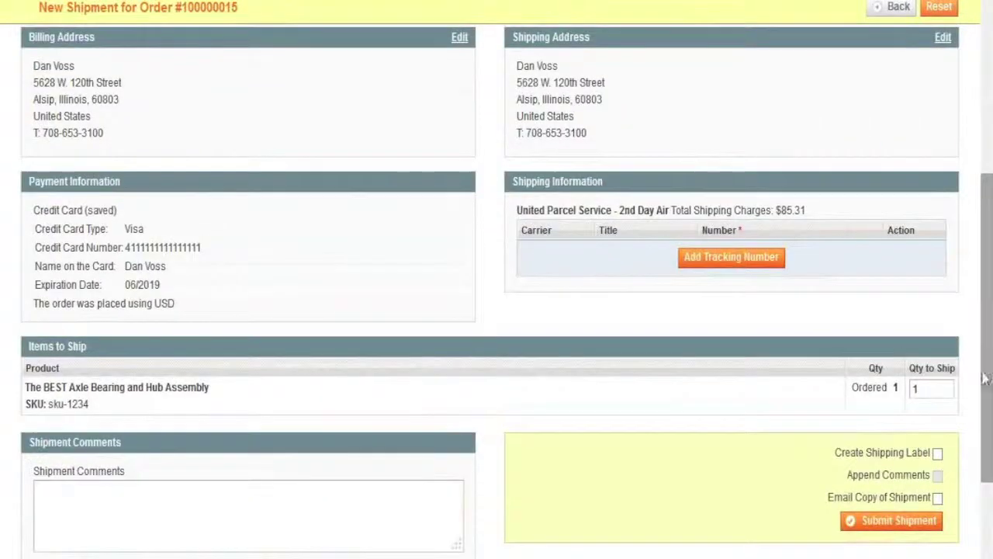
click(733, 261)
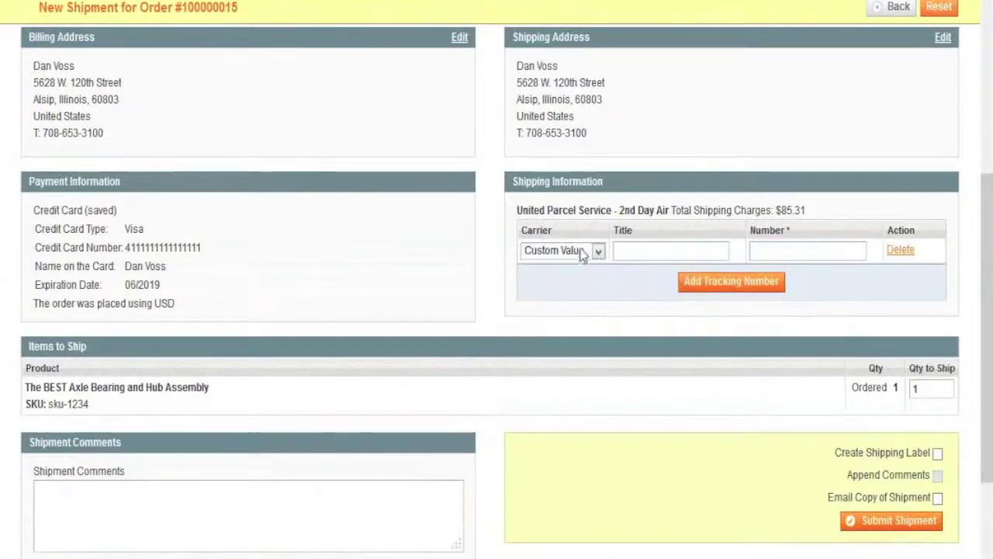
click(597, 251)
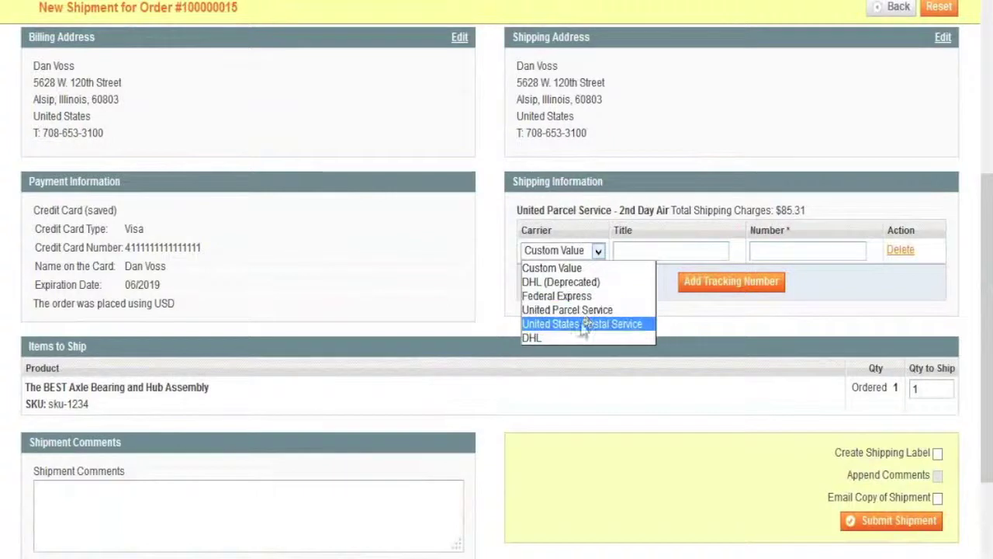
click(582, 310)
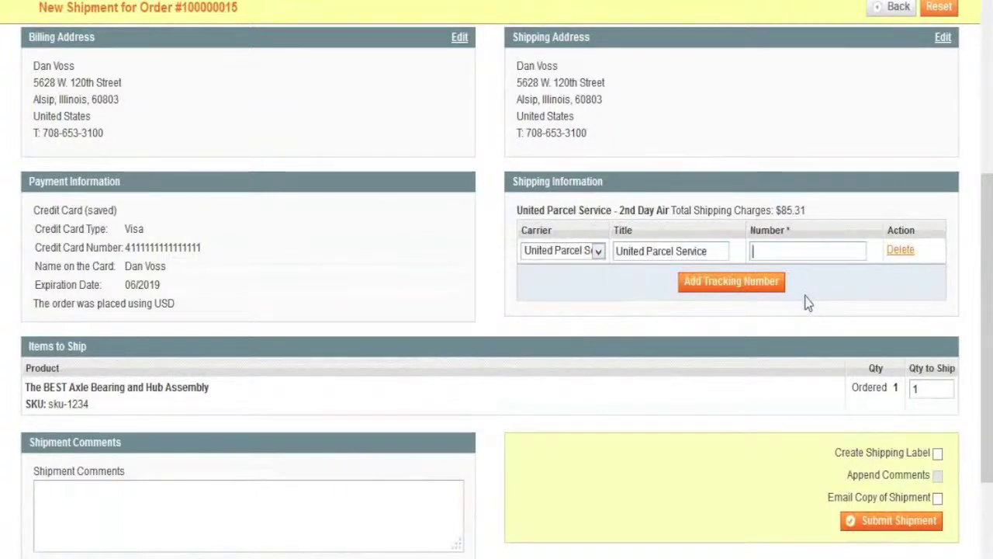
Step: Leave the email copy off, remove the tracking row, and submit the shipment
click(938, 522)
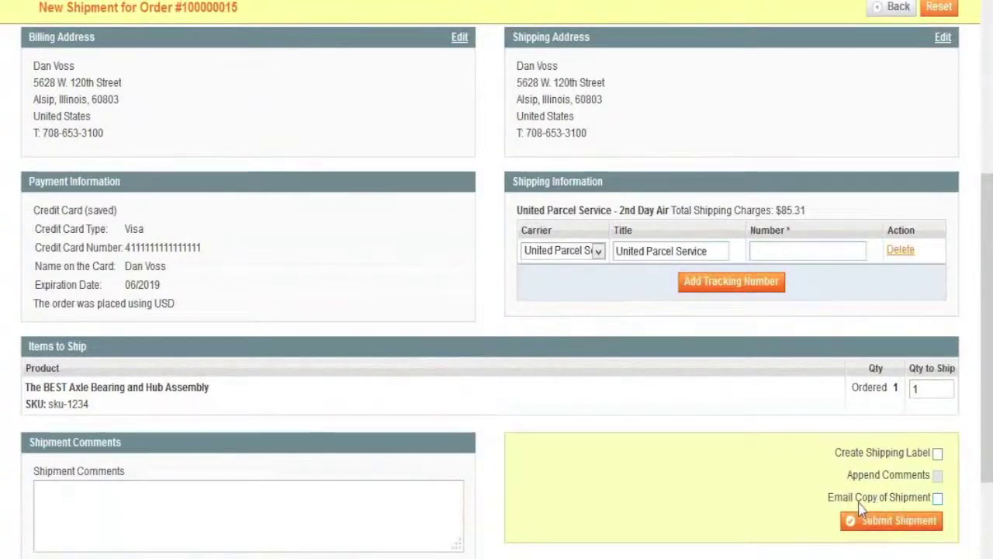
click(937, 501)
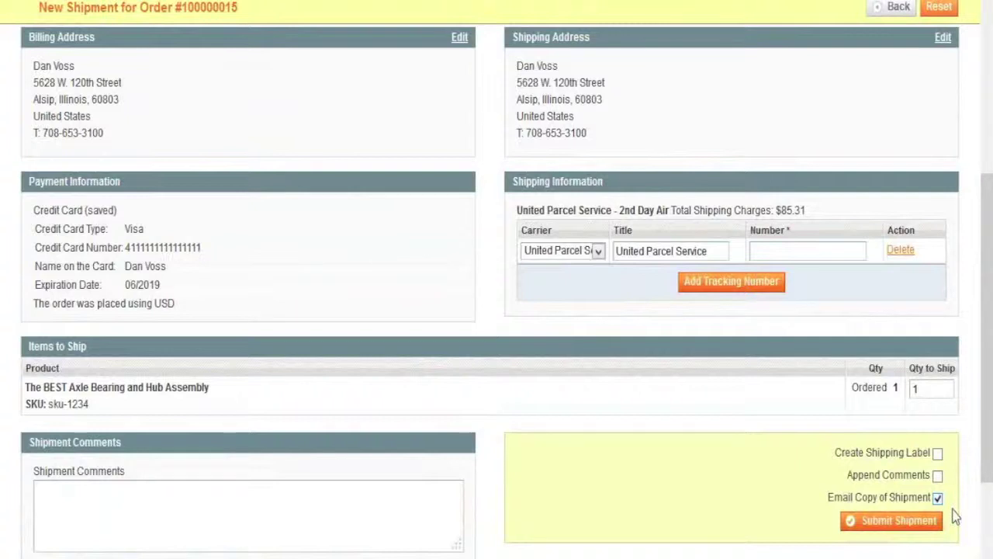
click(938, 498)
click(900, 250)
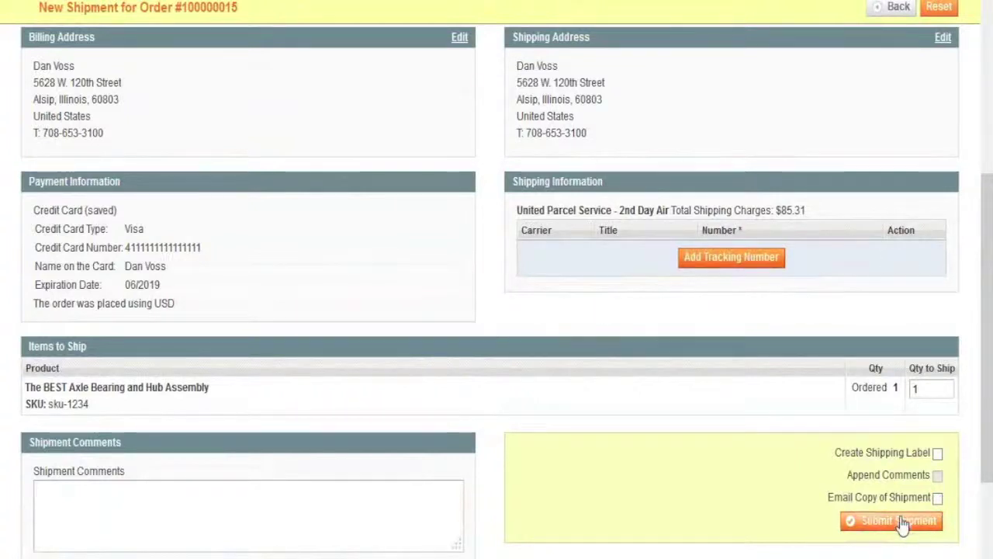
click(900, 522)
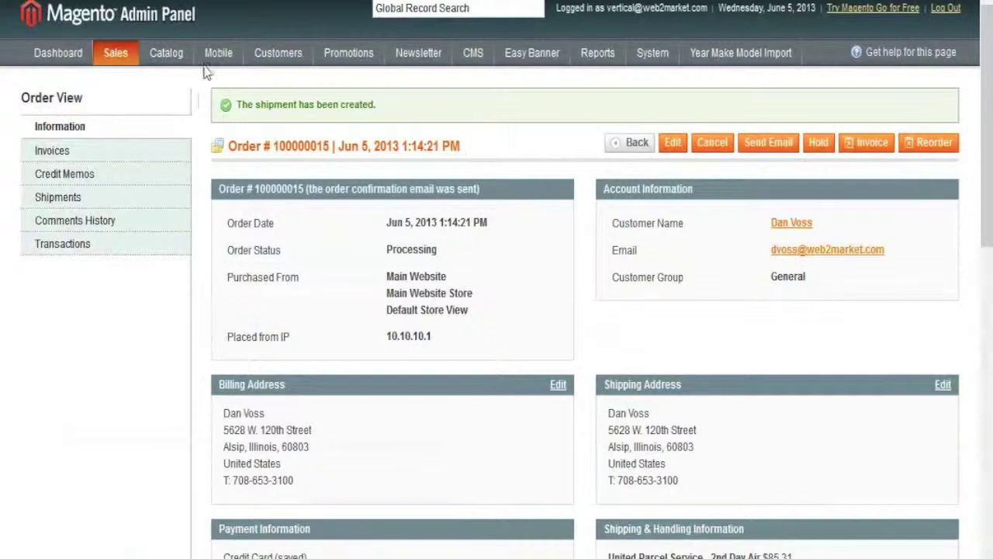
Step: Open The BEST Axle Bearing and Hub Assembly for editing from Catalog > Manage Products
mouse_move(167, 62)
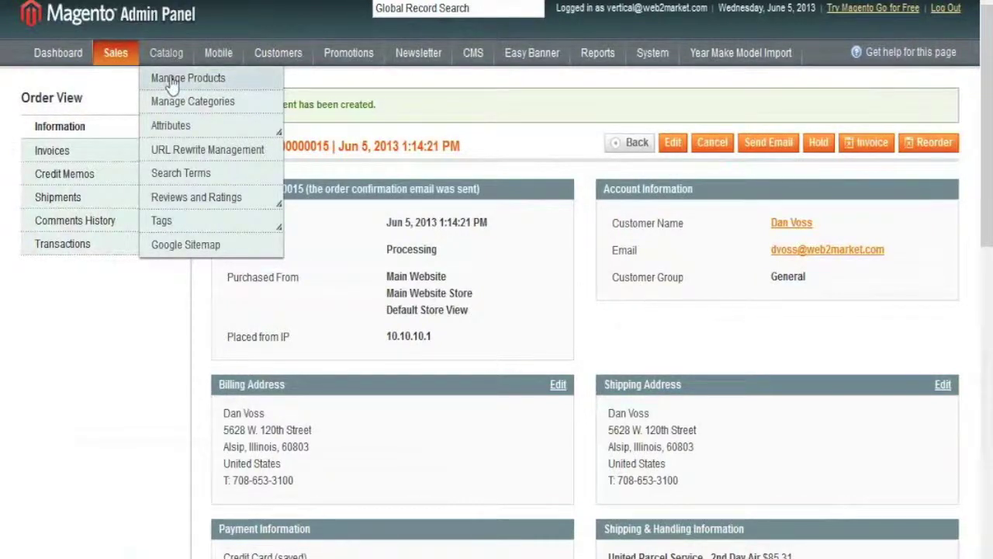
click(173, 78)
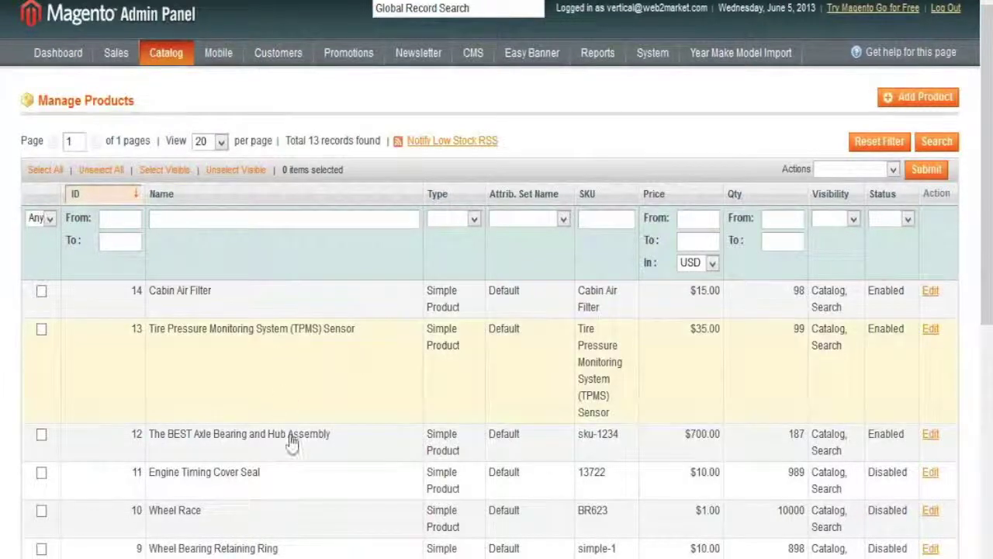
click(350, 451)
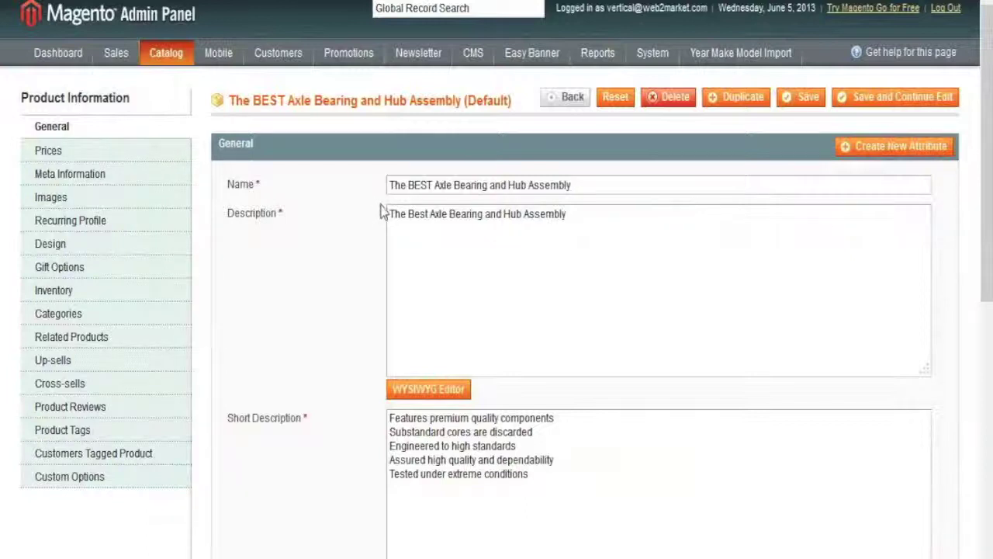
drag(582, 186, 377, 195)
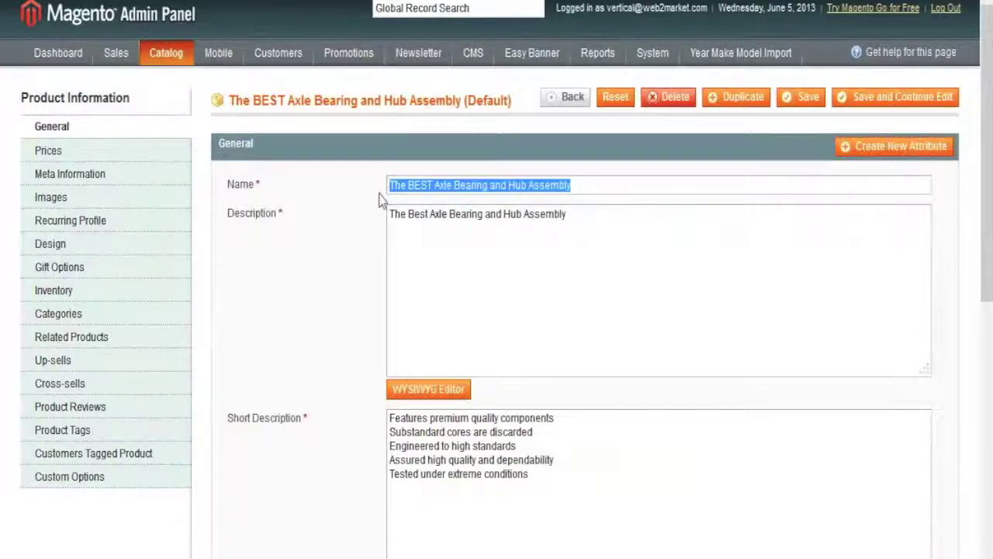
click(390, 214)
scroll(542, 305, down, 2)
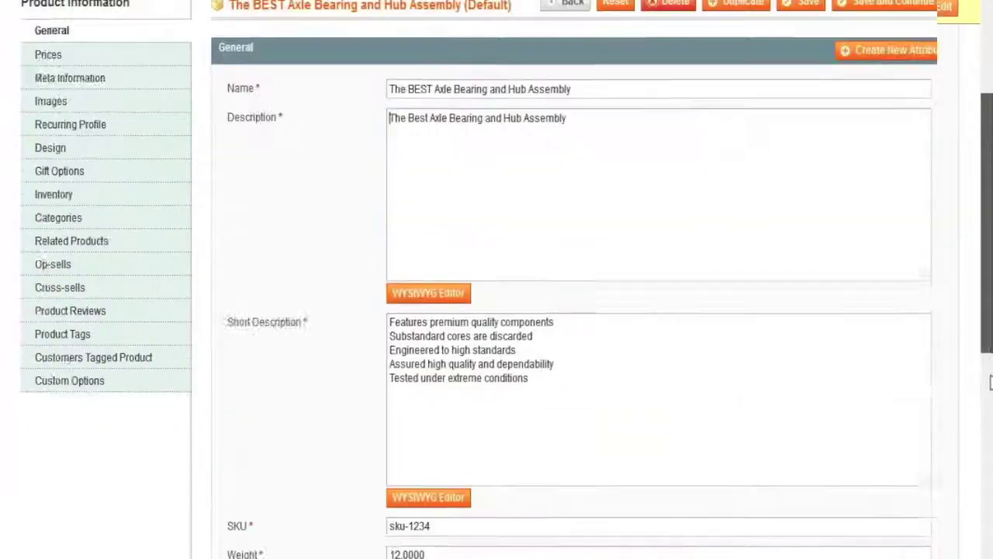
drag(547, 286, 382, 226)
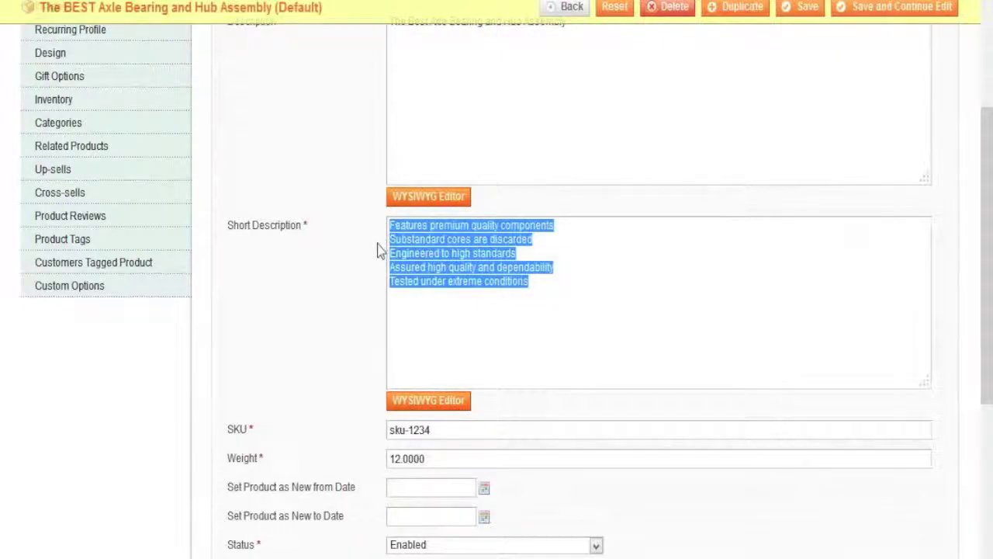
scroll(378, 250, up, 1)
scroll(469, 168, down, 4)
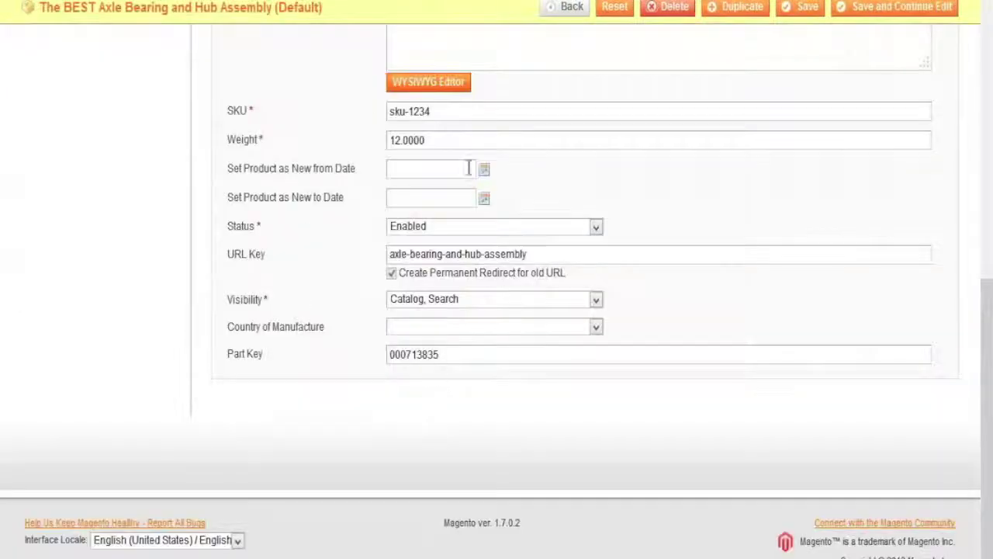
drag(454, 111, 372, 111)
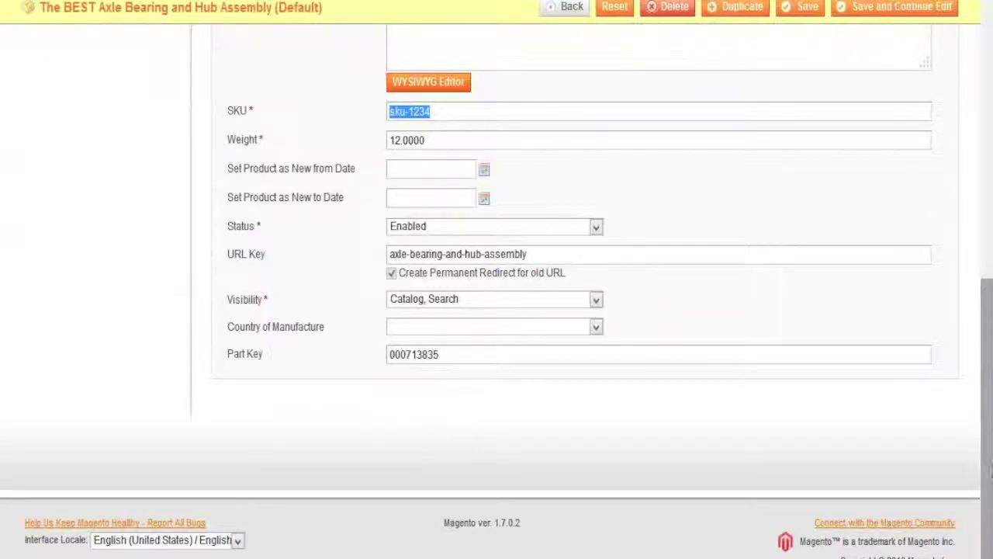
scroll(990, 470, up, 10)
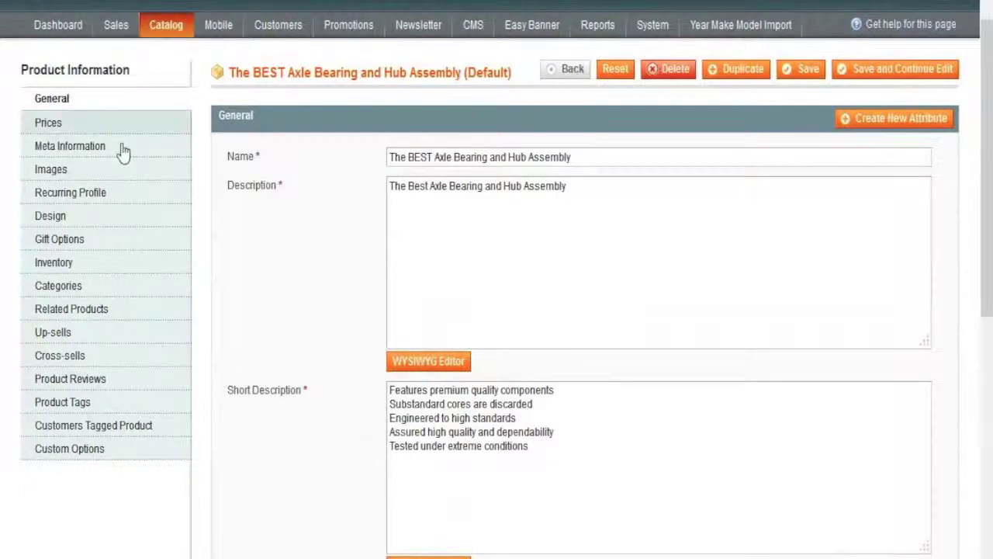
Step: Review the product's 700.00 price and its group and tier pricing, then view its Meta Information
click(55, 125)
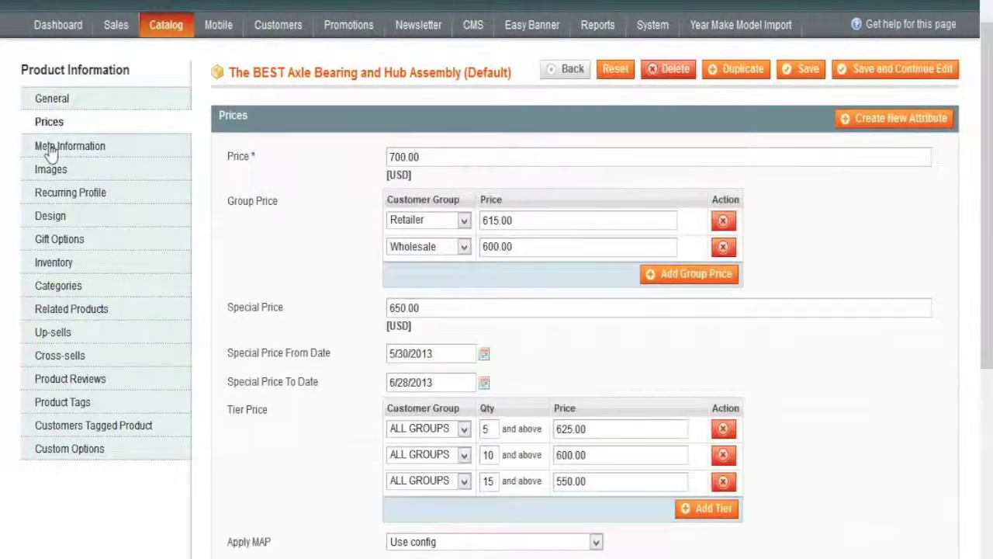
drag(427, 156, 378, 155)
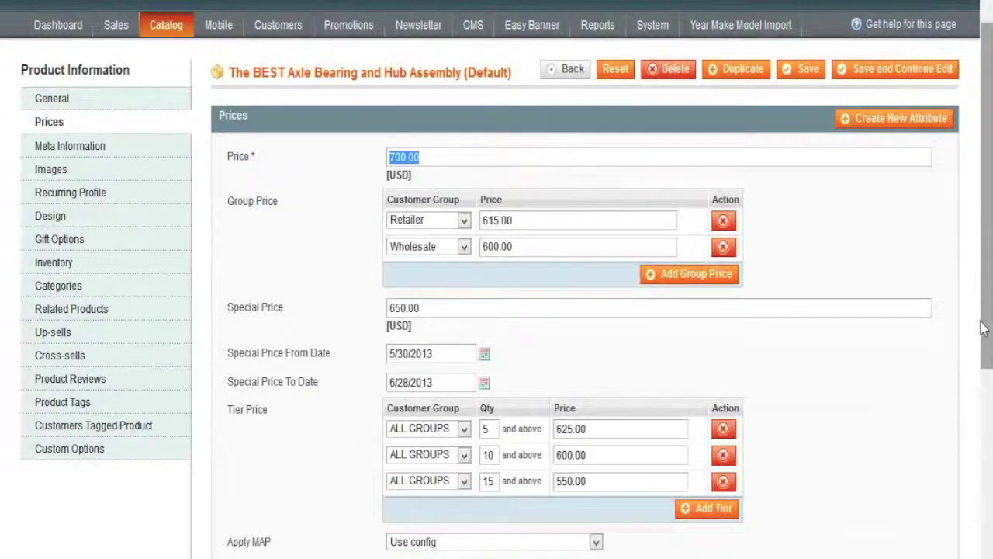
drag(985, 329, 986, 392)
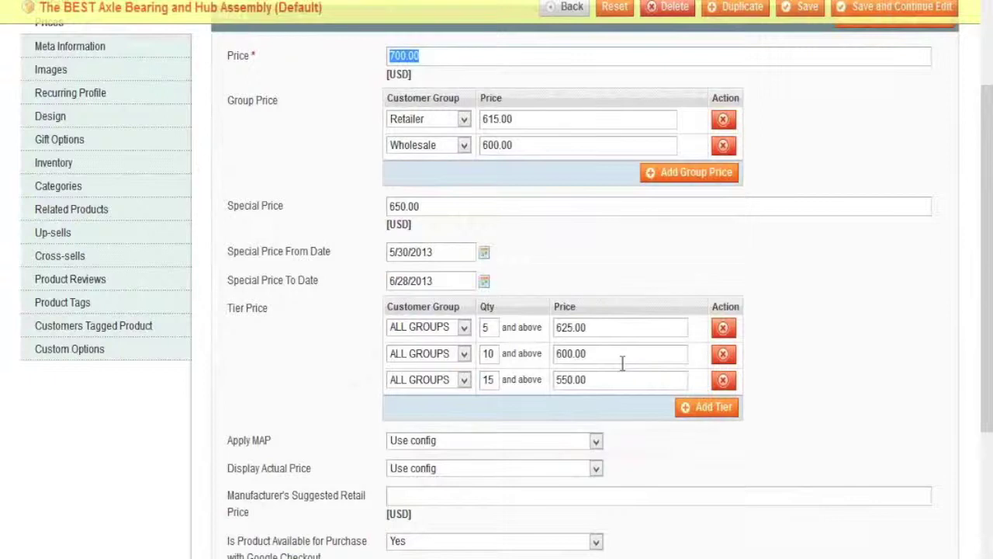
drag(982, 412, 986, 333)
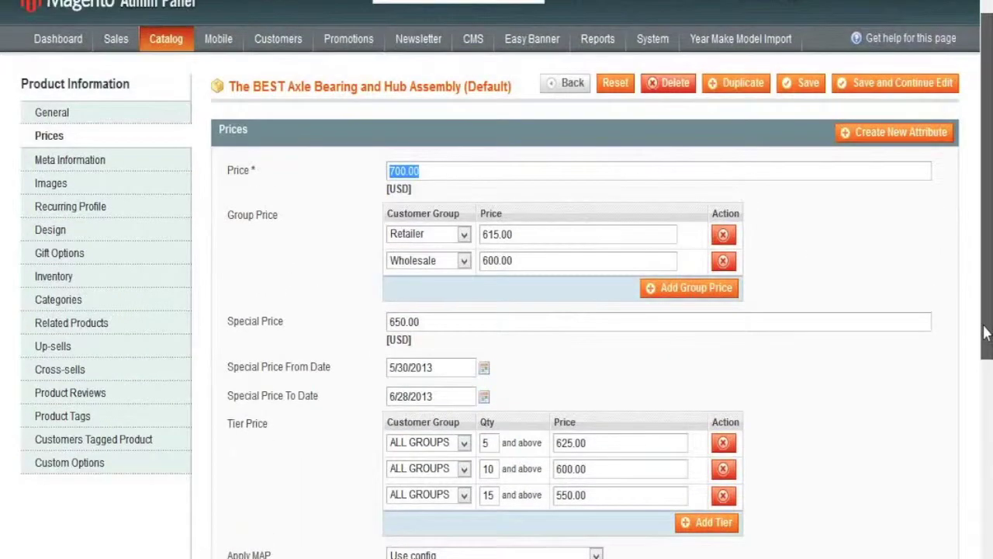
click(98, 160)
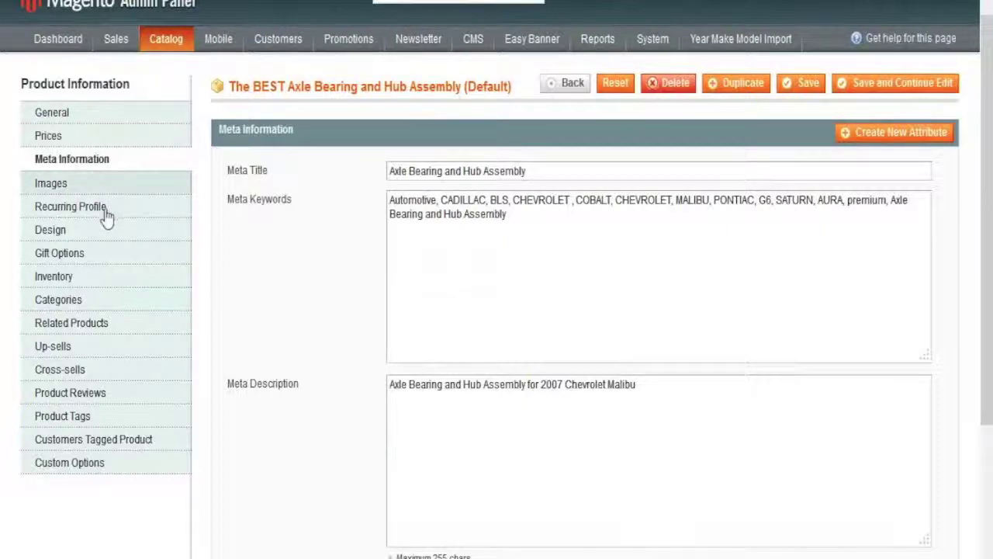
scroll(115, 303, up, 1)
Step: Show the product's Inventory settings: quantity 187, no backorders, 10000 cart maximum
click(115, 288)
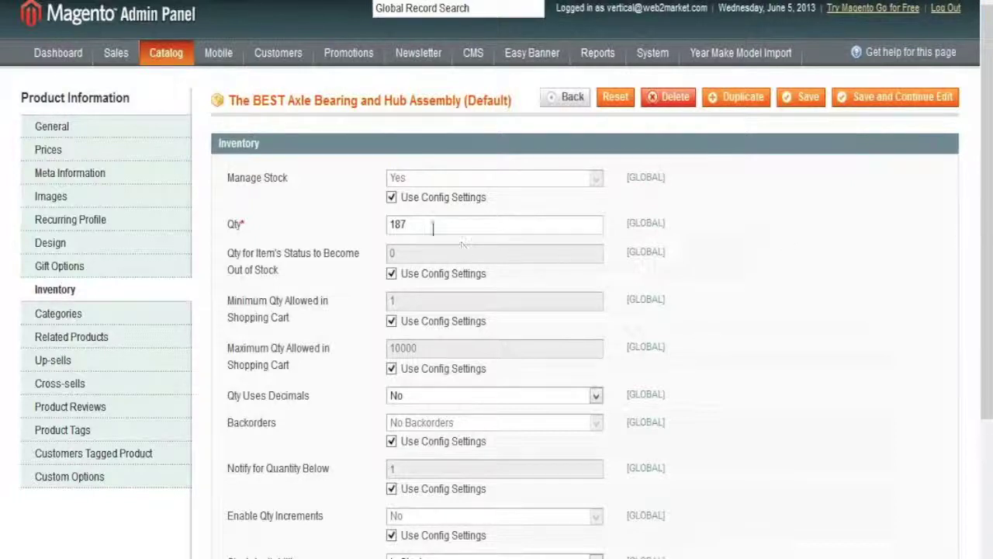
double_click(396, 224)
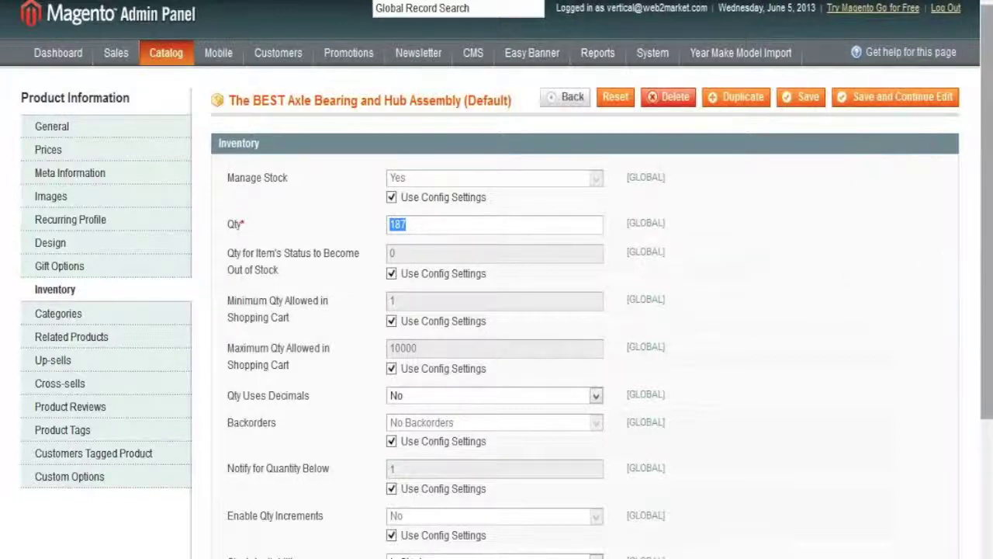
drag(989, 247, 988, 284)
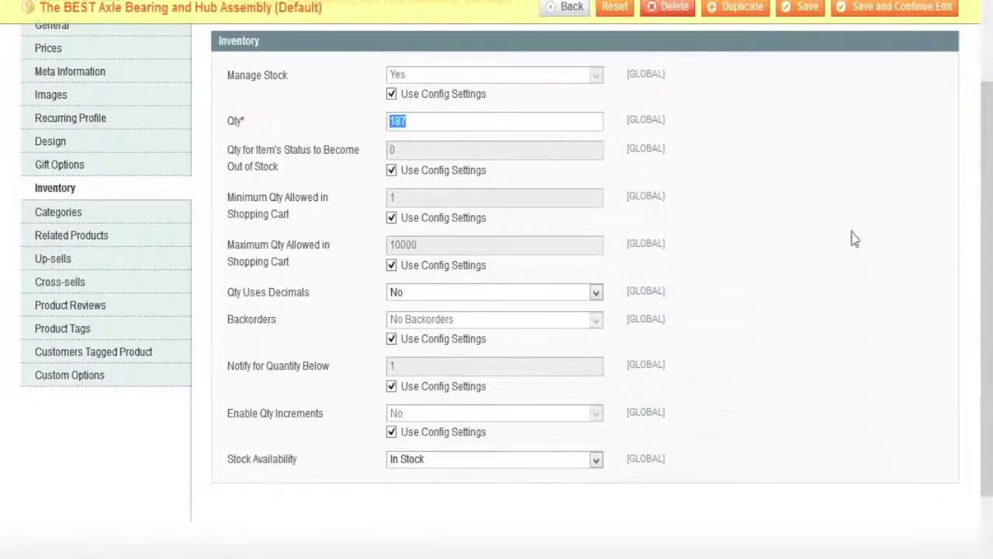
click(596, 459)
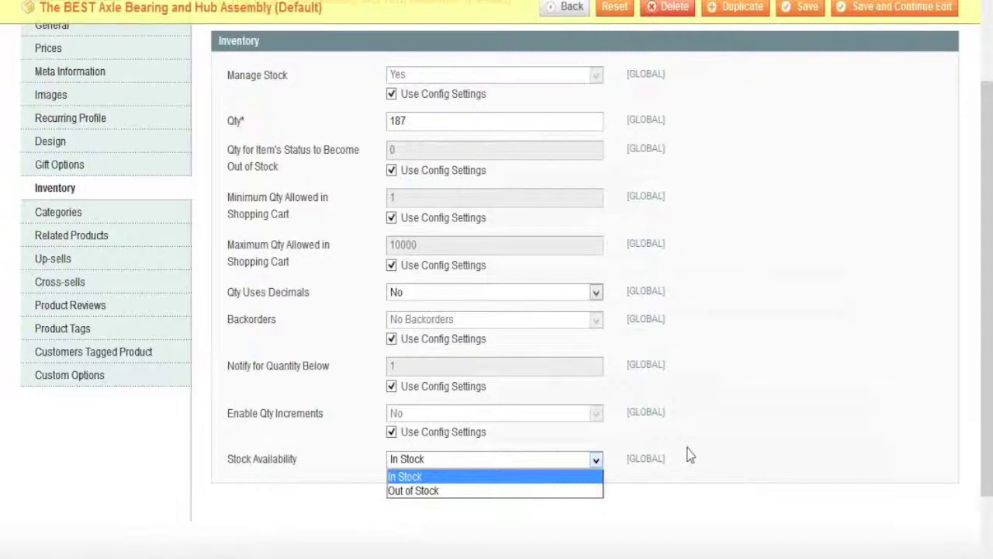
click(743, 446)
drag(983, 456, 976, 332)
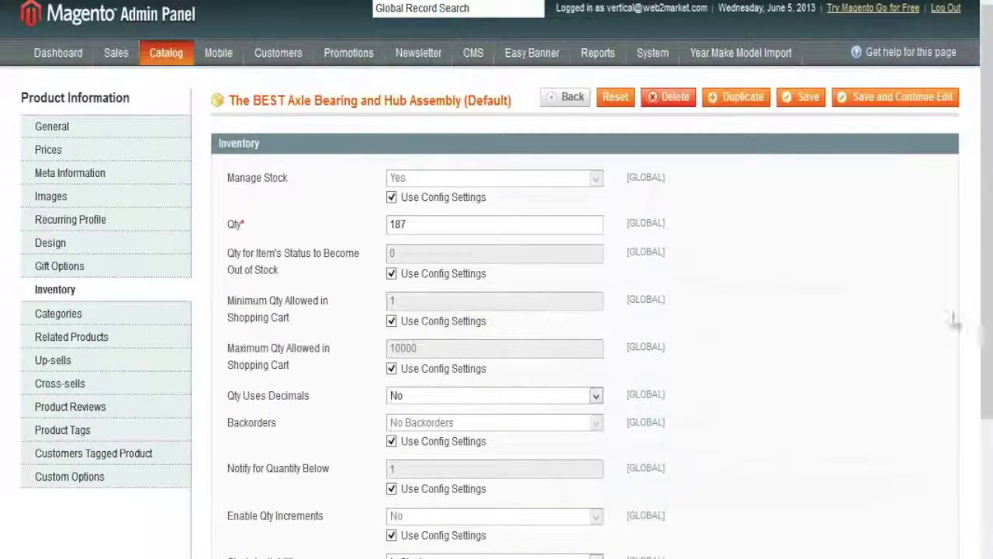
mouse_move(293, 55)
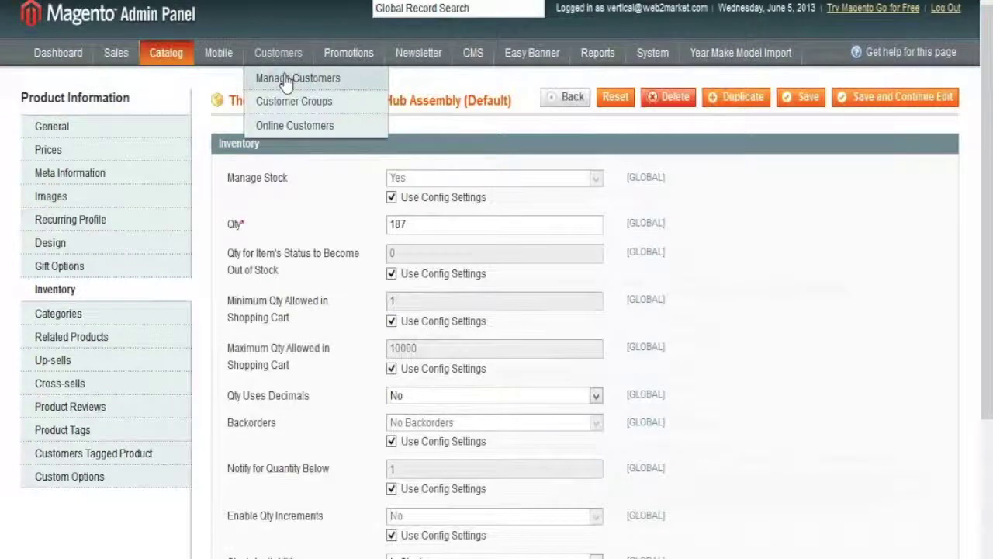
Step: Open the newest customer's account and highlight the $2,170.62 lifetime sales and $723.54 average sale
click(287, 81)
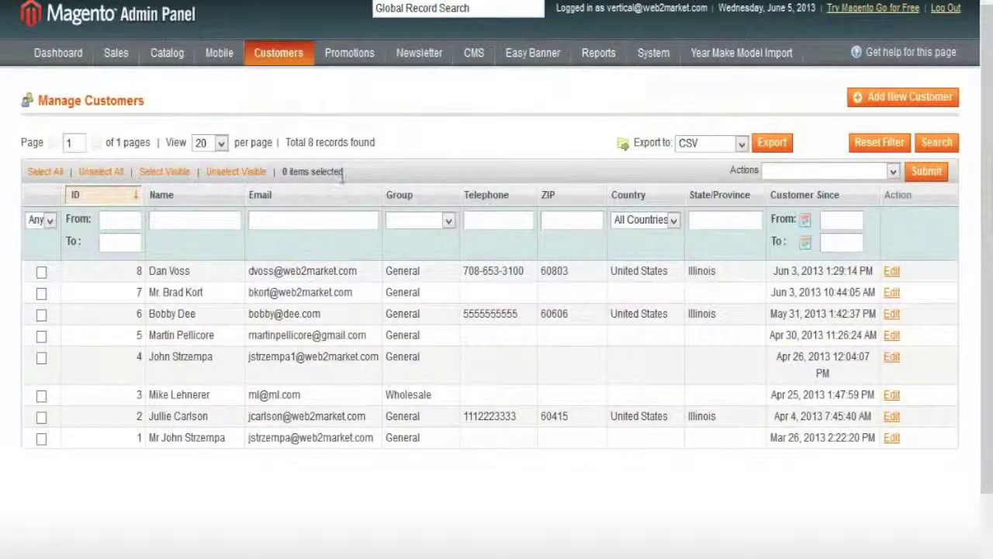
click(307, 274)
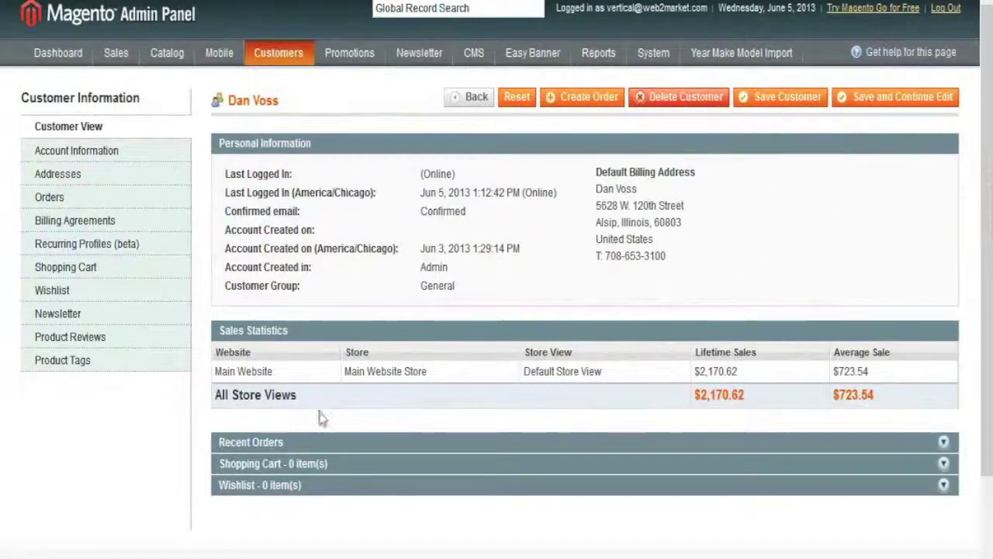
double_click(695, 397)
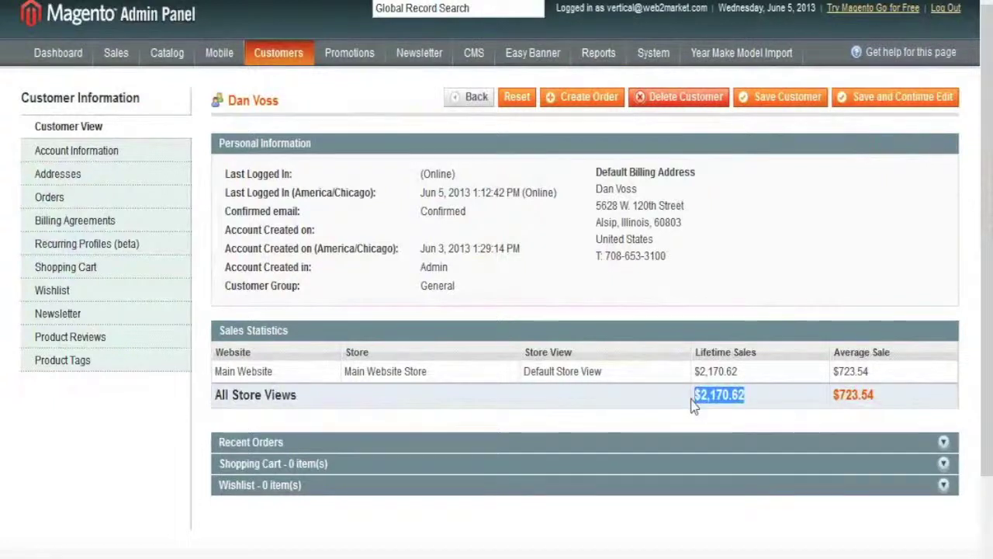
double_click(864, 396)
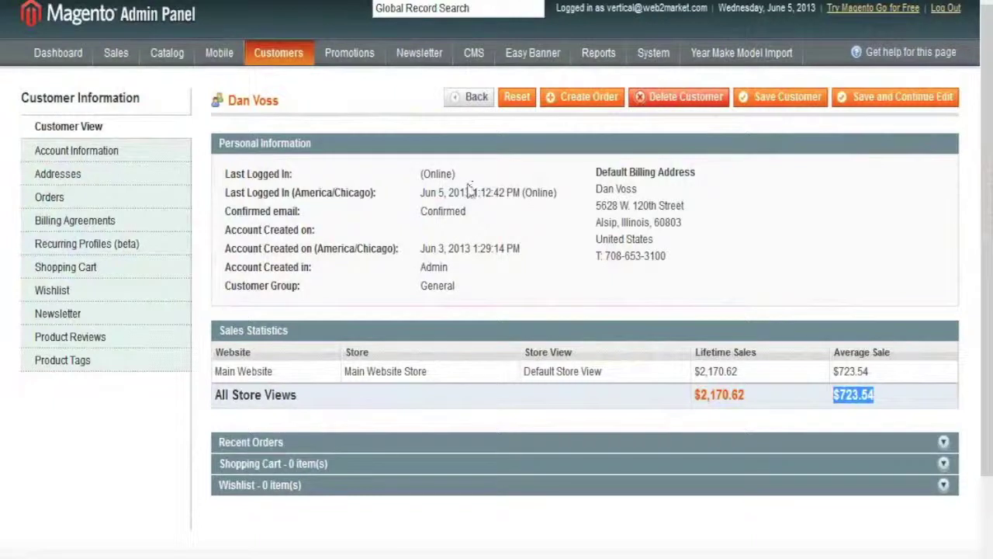
drag(455, 177, 424, 178)
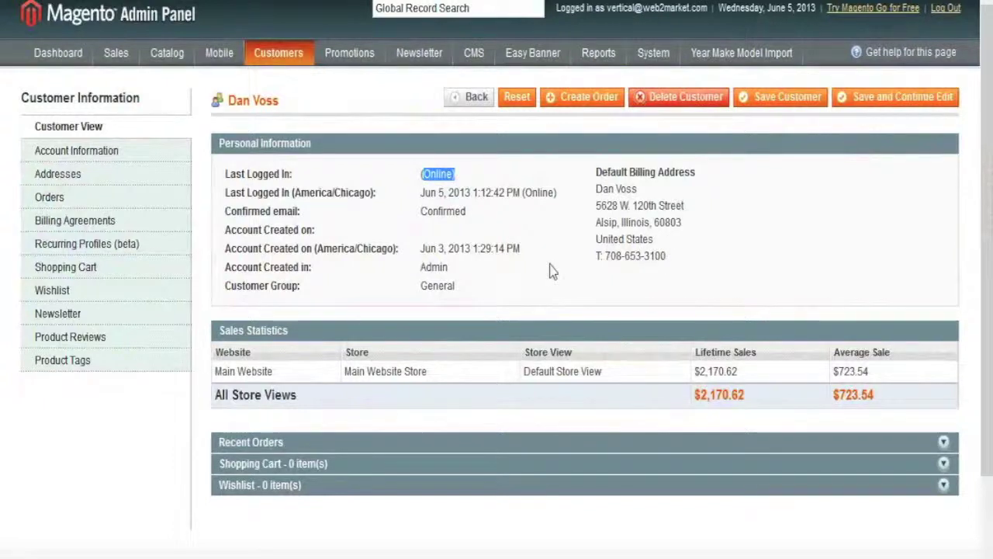
Step: Check the customer's Orders tab, return to Customer View, then go to Shopping Cart Price Rules
click(98, 199)
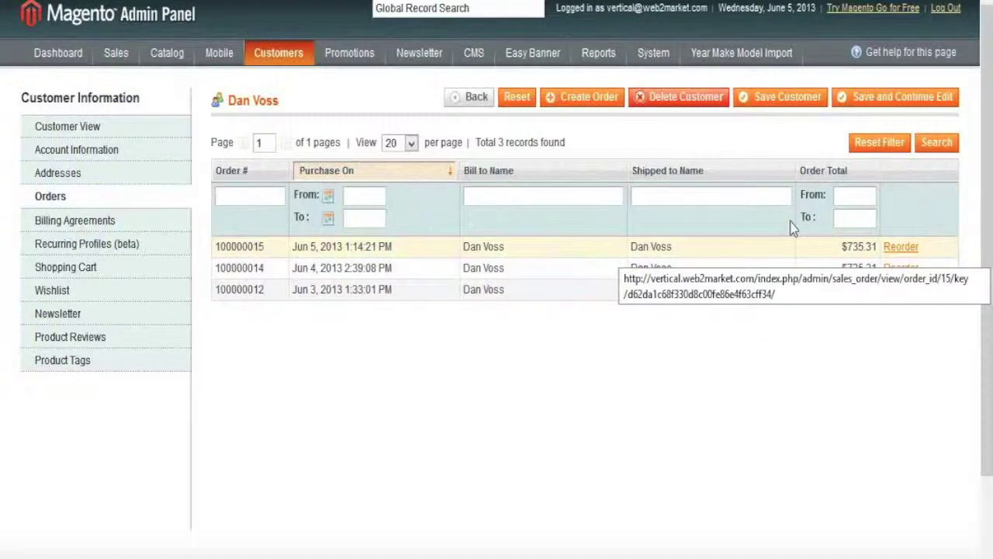
click(102, 129)
mouse_move(353, 62)
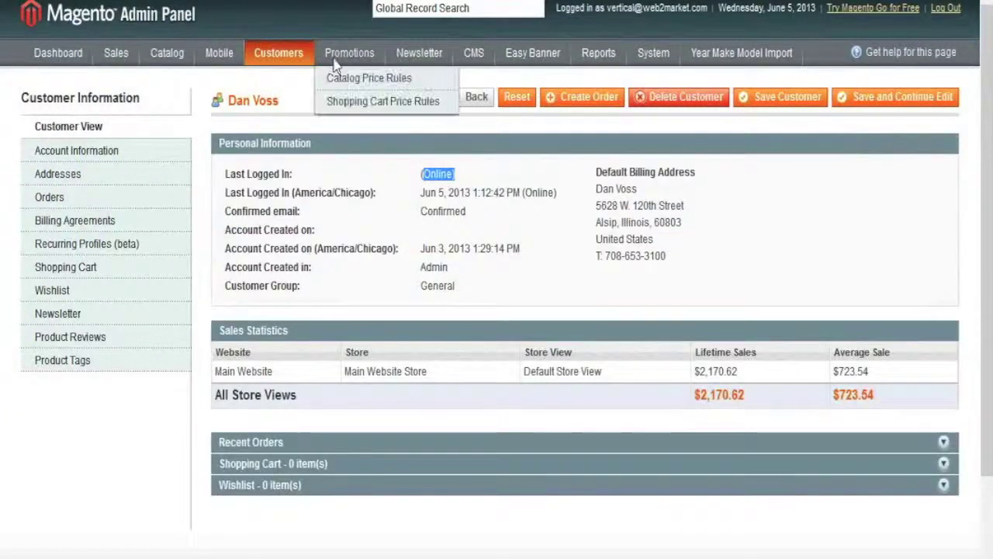
click(353, 102)
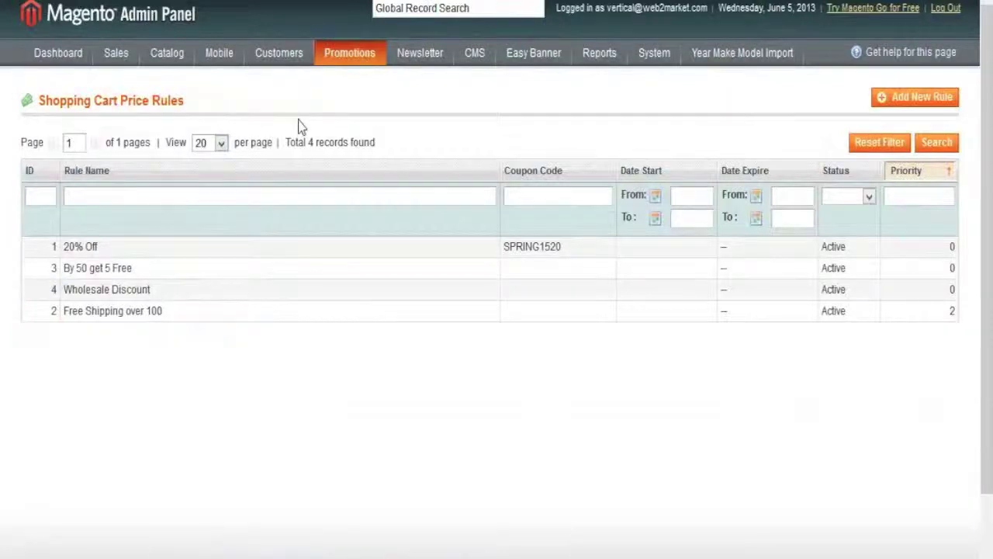
Step: Open the 20% Off rule, view its Labels, and list the Actions tab's Apply discount types
click(283, 252)
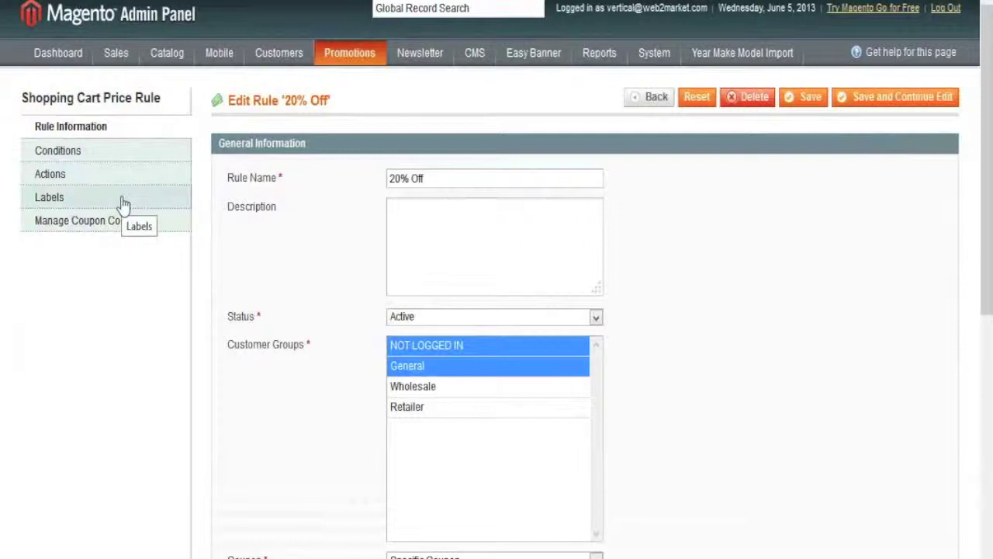
click(124, 200)
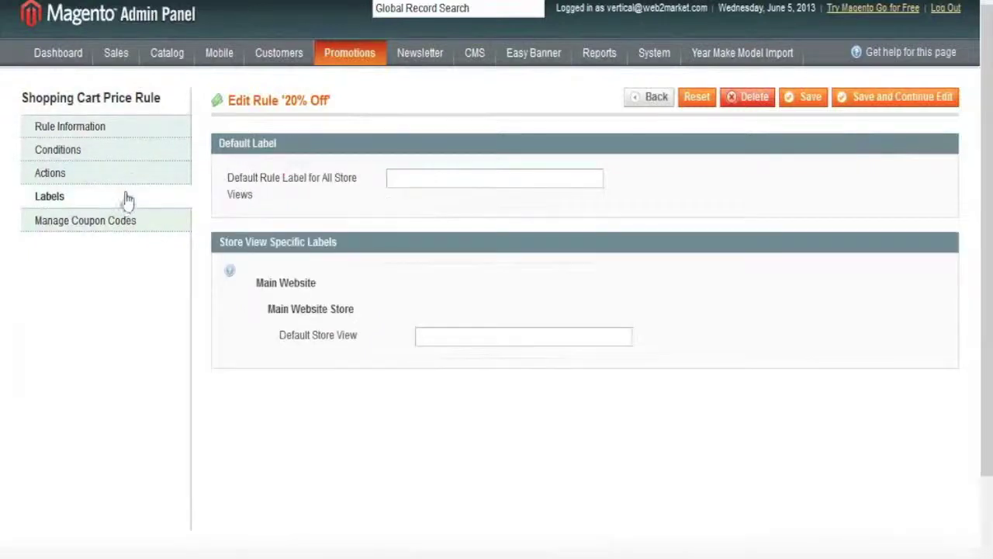
click(133, 179)
click(596, 180)
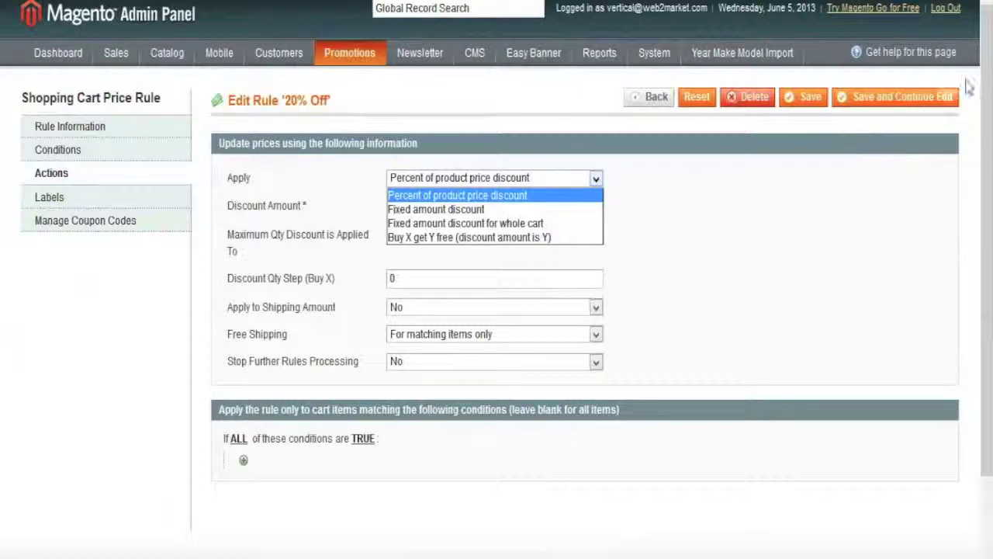
Step: Go to CMS > Pages and open the About Us page
mouse_move(475, 57)
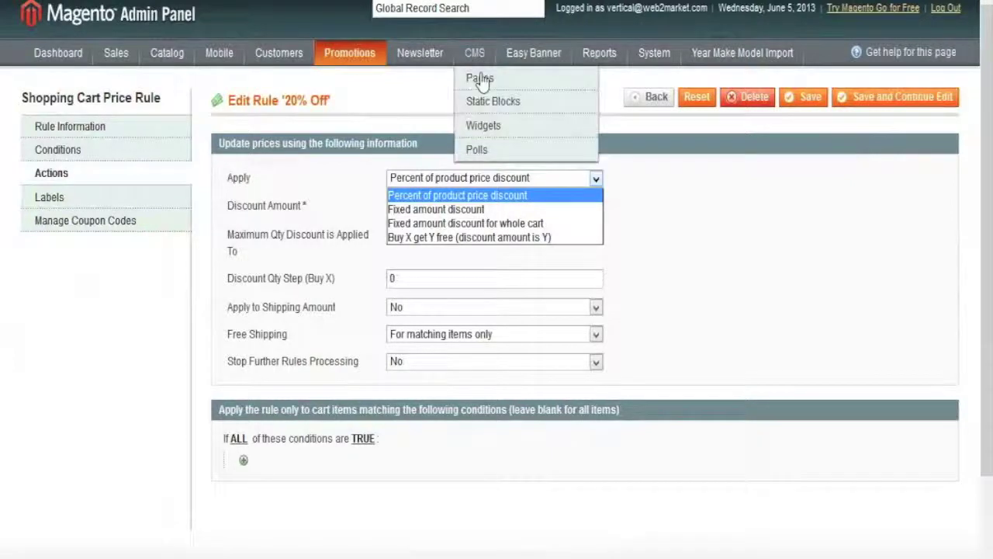
click(484, 81)
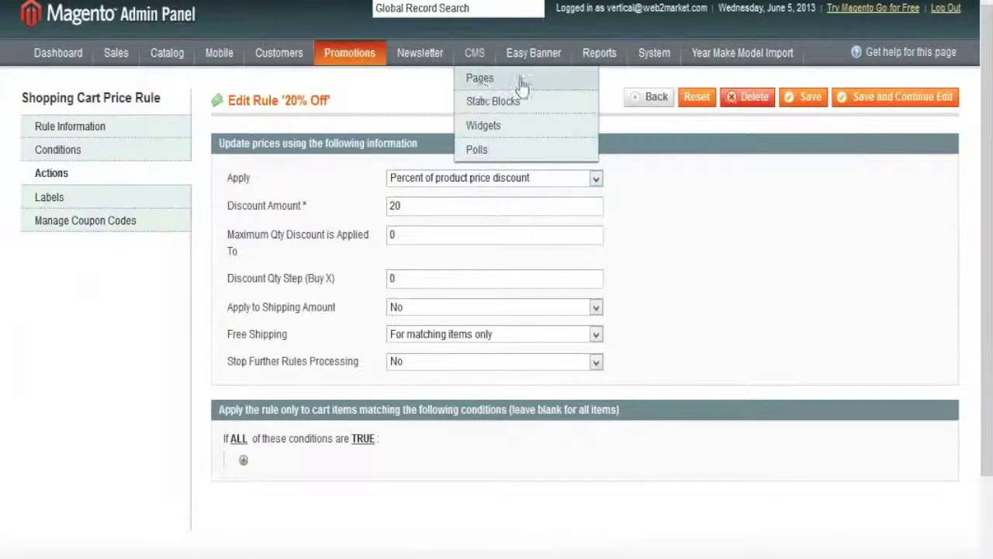
click(522, 84)
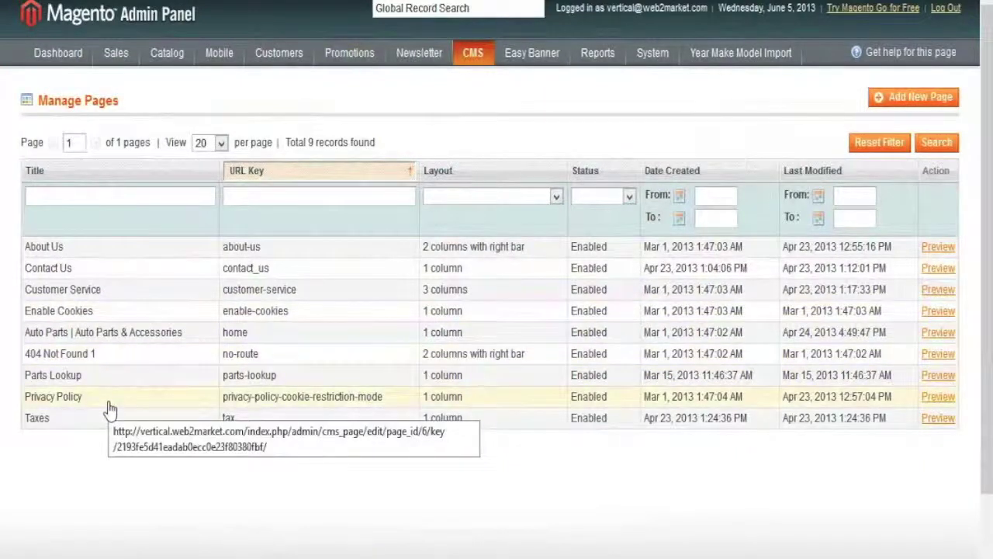
click(155, 254)
Step: Show the About Us Content tab's WYSIWYG editor and place the caret in the body text
click(109, 157)
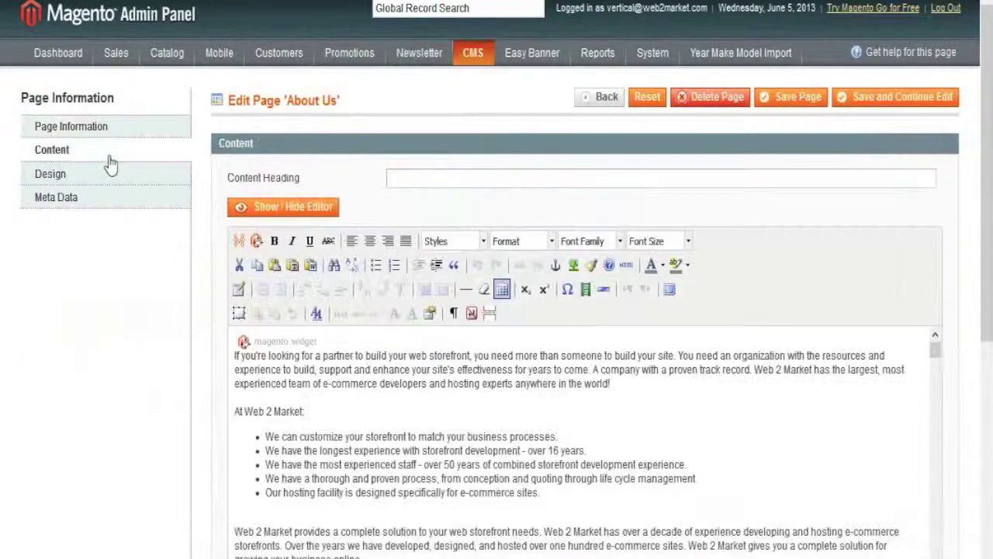
drag(989, 292, 983, 373)
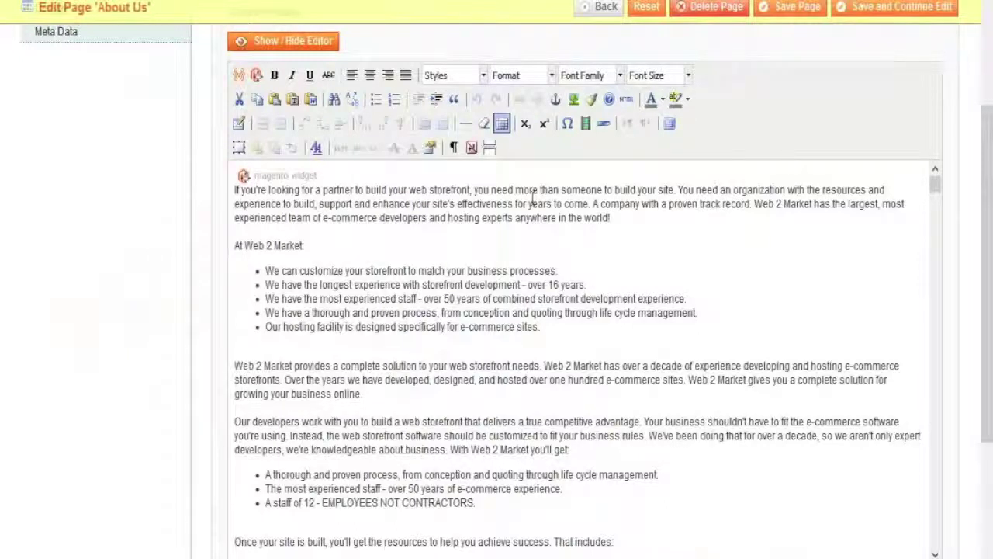
click(495, 281)
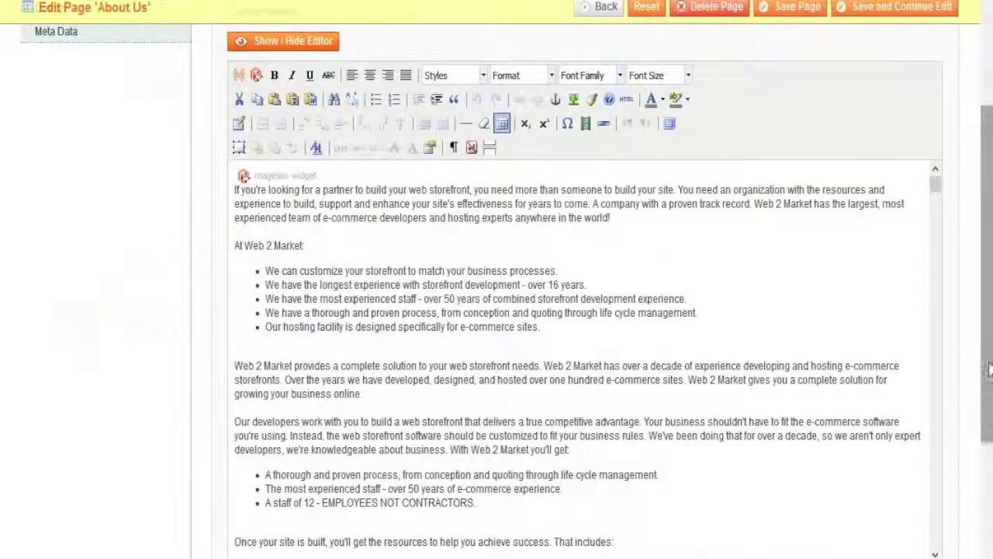
scroll(990, 370, up, 3)
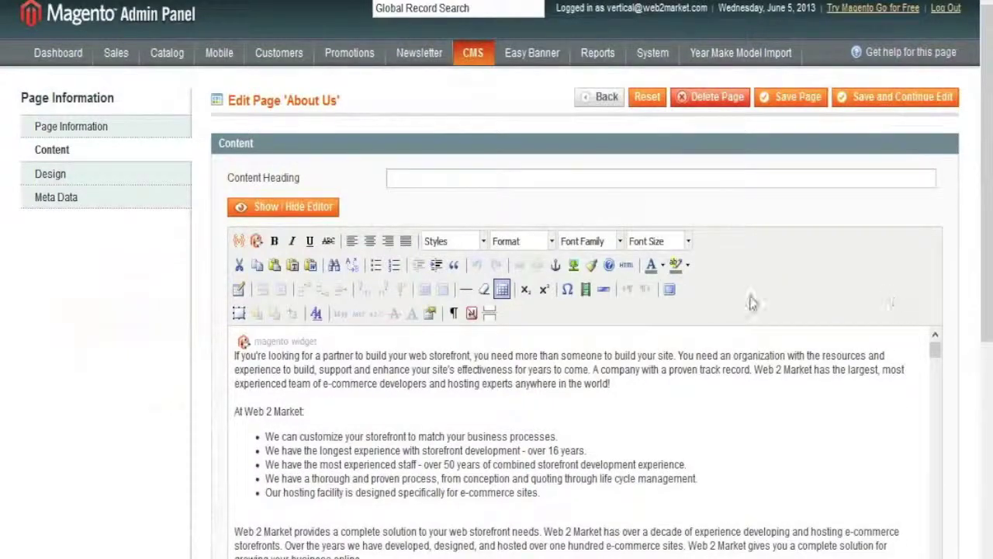
mouse_move(597, 61)
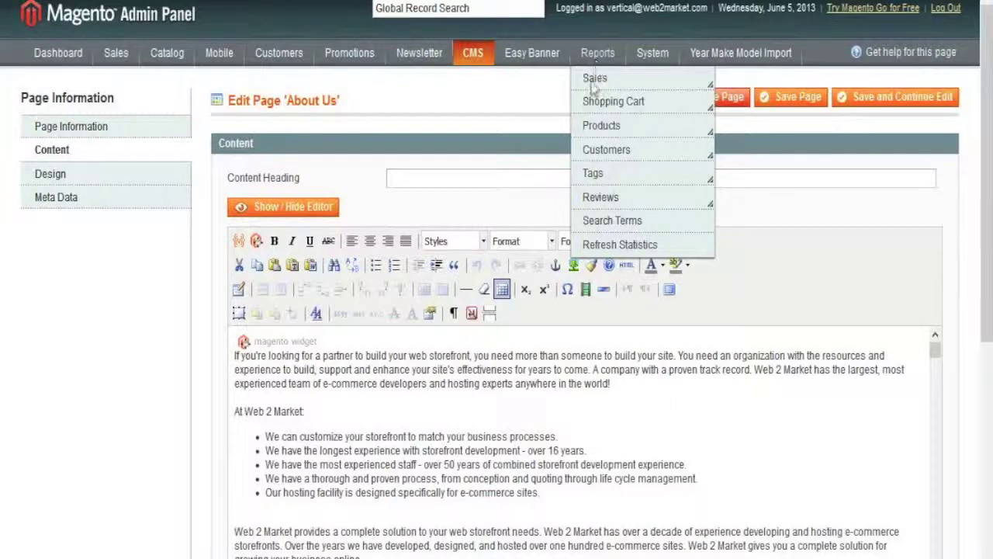
Step: Browse the Reports submenus, then open the Total Ordered report under Sales
mouse_move(594, 87)
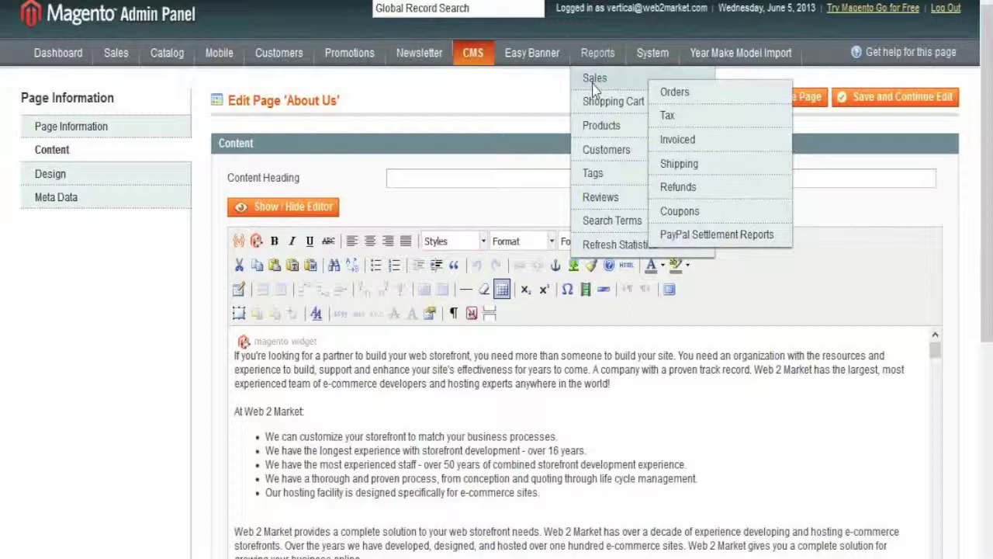
mouse_move(609, 111)
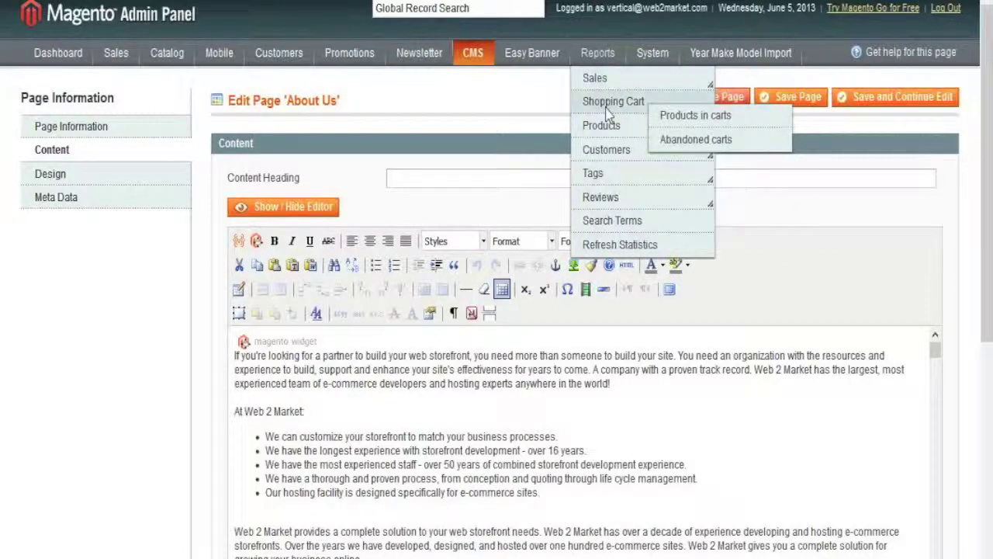
mouse_move(607, 134)
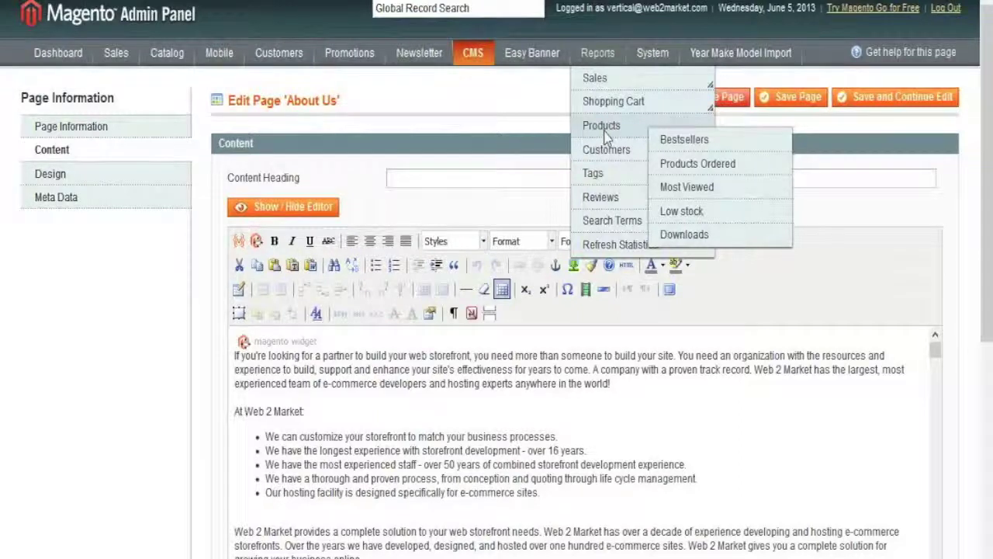
mouse_move(610, 155)
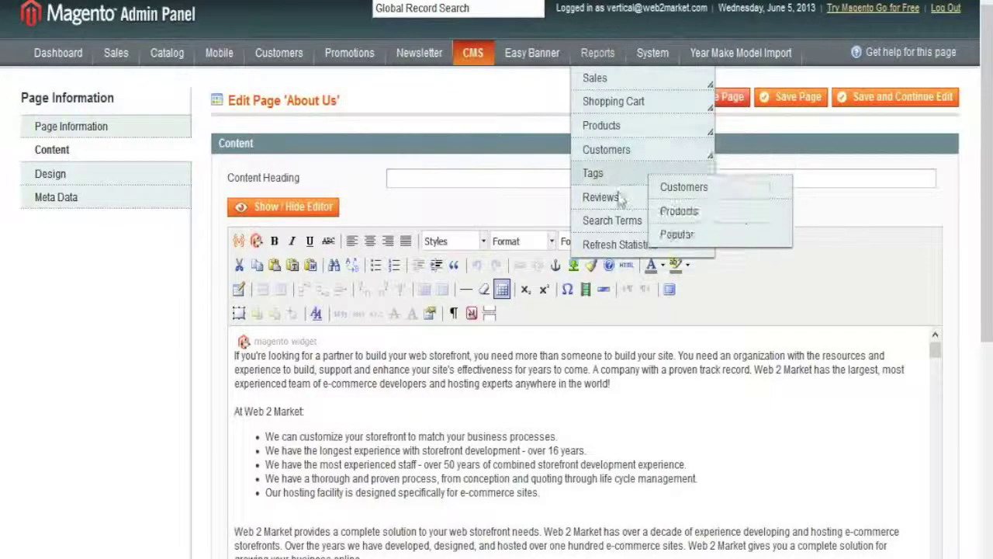
mouse_move(619, 208)
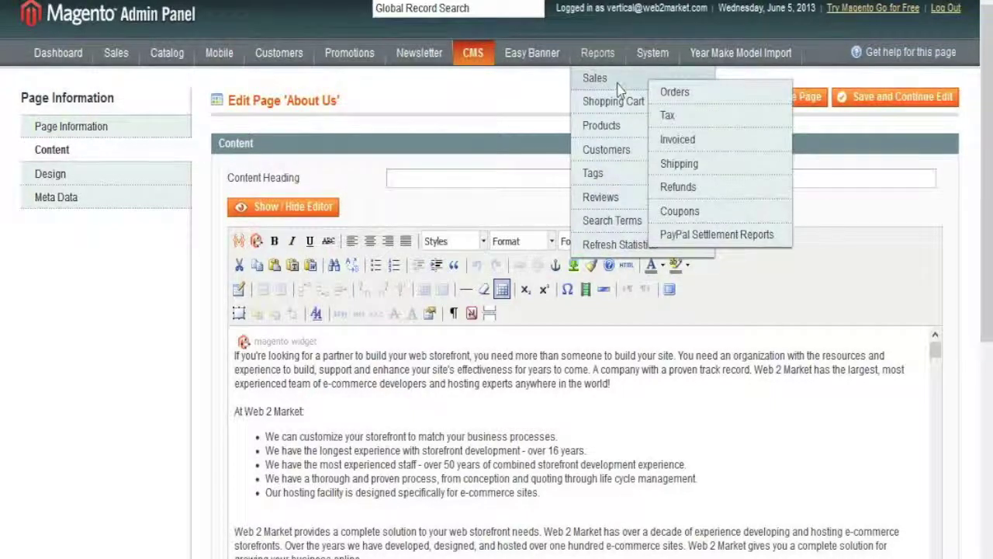
click(675, 94)
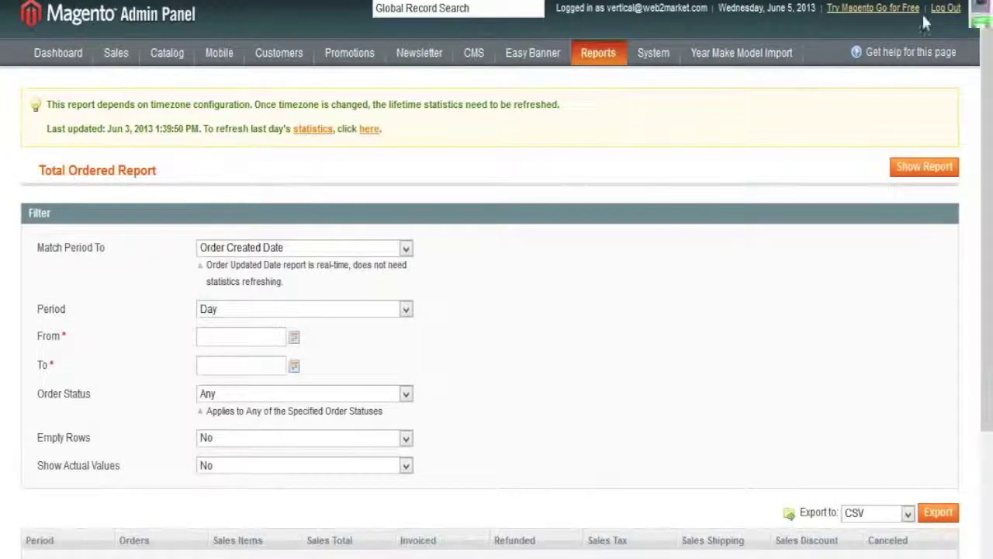
Step: Match the period to Order Updated Date with a From date of 6/5/12 and a To date of 6/5/13
click(405, 248)
click(392, 279)
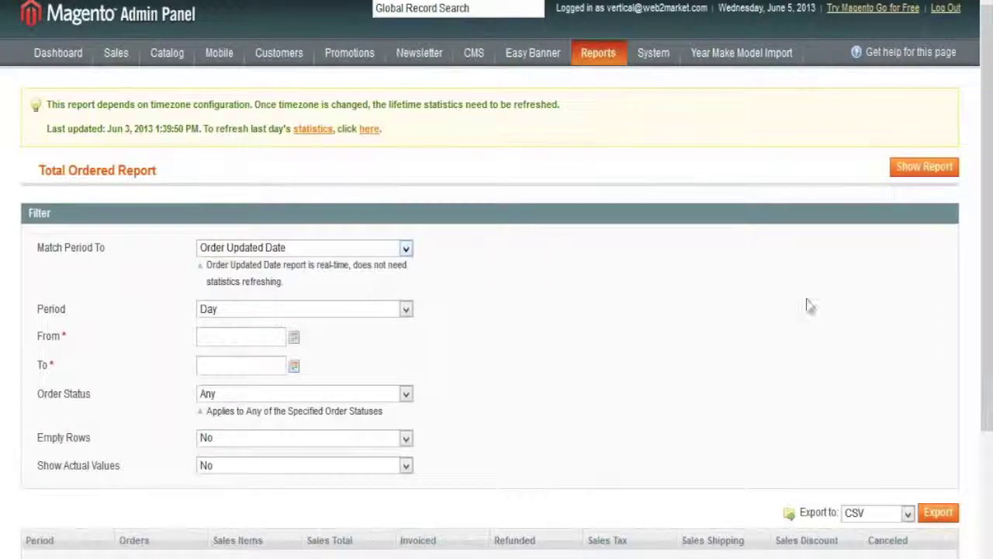
drag(983, 272, 984, 291)
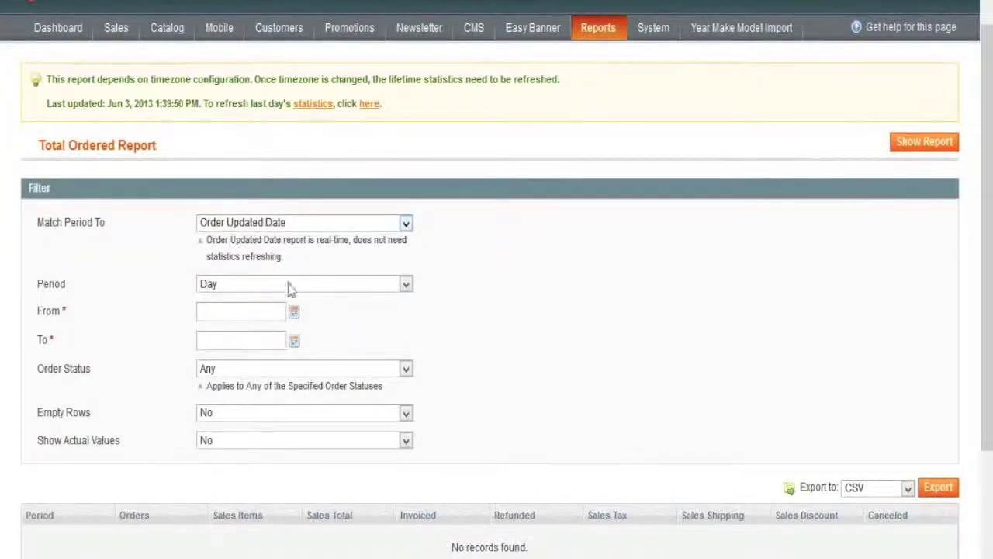
click(294, 314)
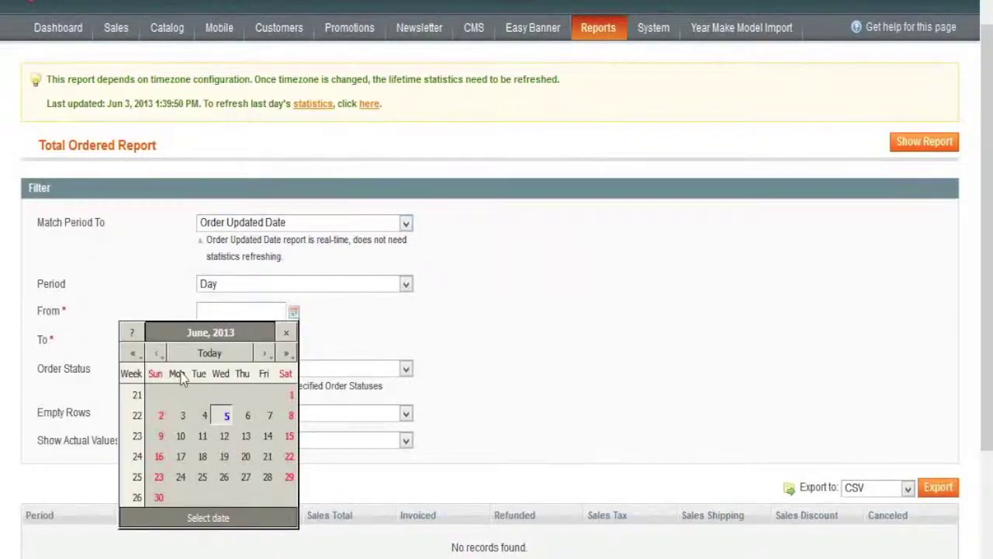
click(133, 353)
click(380, 322)
click(294, 340)
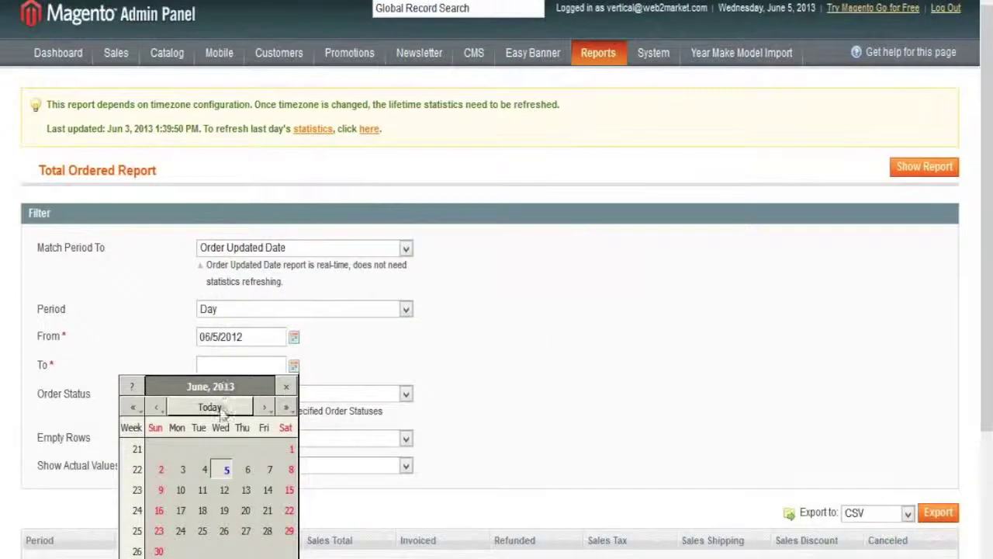
click(219, 385)
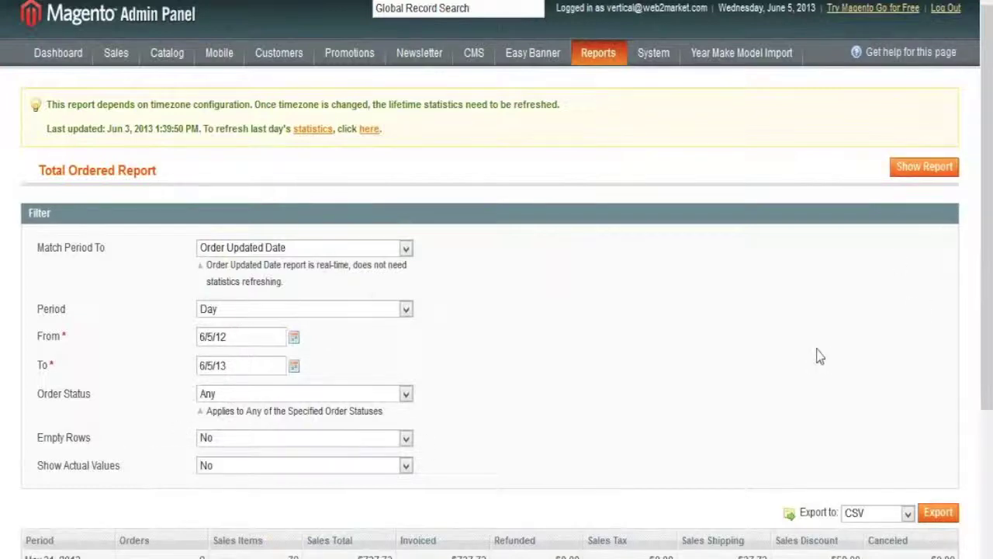
Step: Review the Total Ordered report results, leaving the export format at CSV
drag(987, 276, 984, 410)
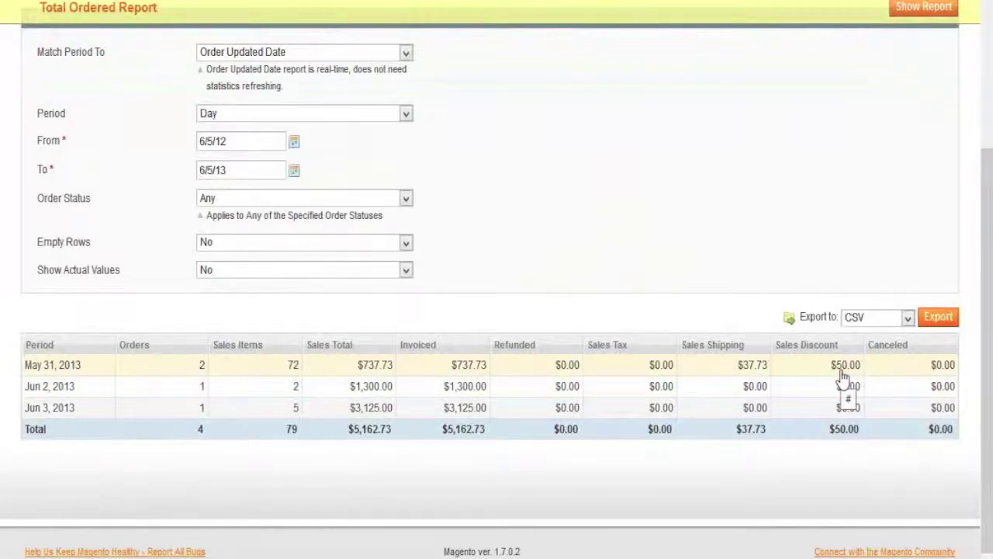
click(907, 325)
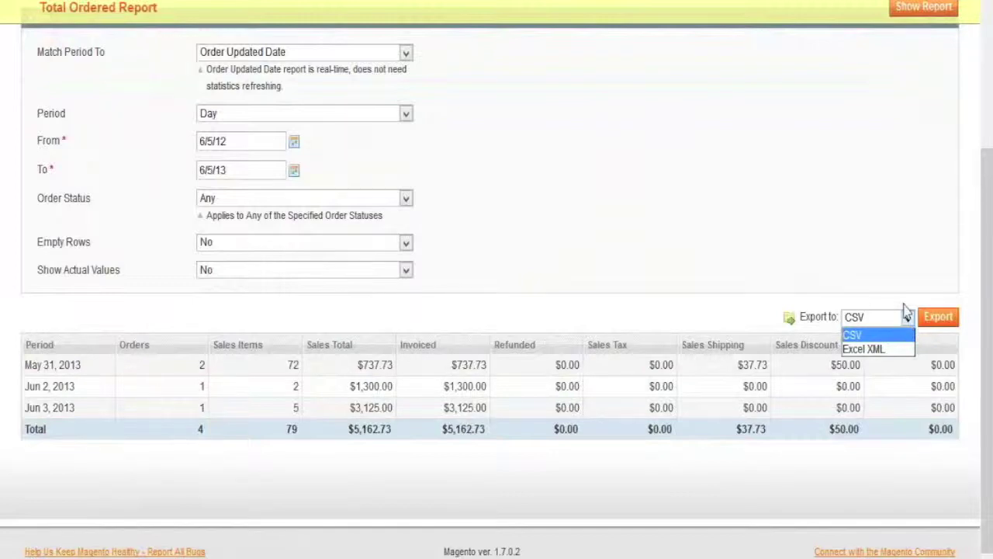
click(849, 233)
scroll(982, 256, up, 3)
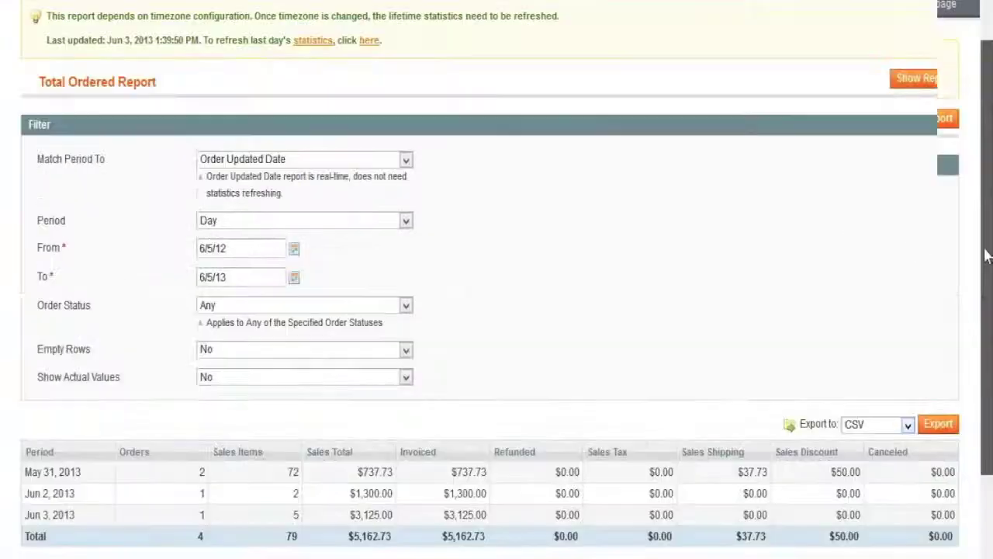
Step: Browse the Reports menu again, then return to the slide show and advance to 'Lets take a look'
mouse_move(599, 53)
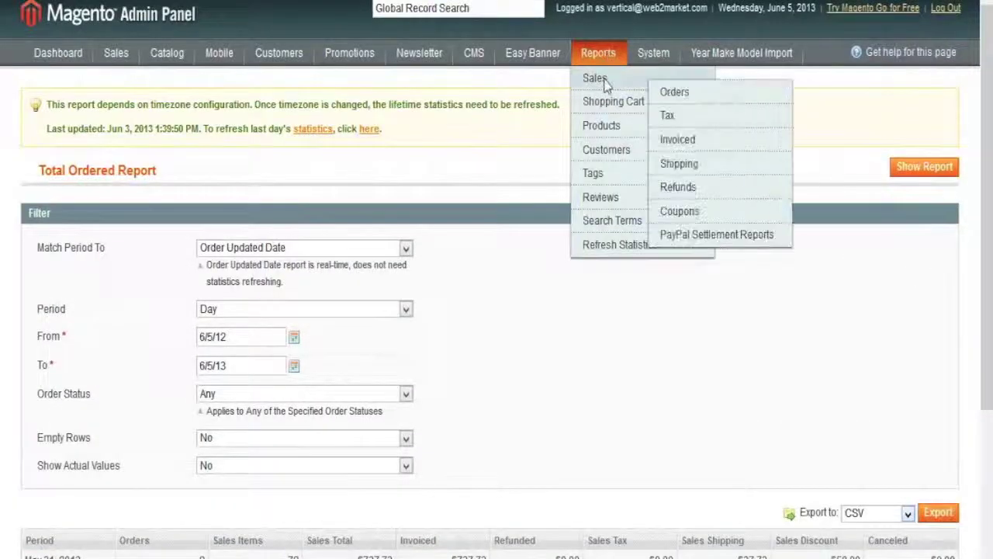
mouse_move(623, 109)
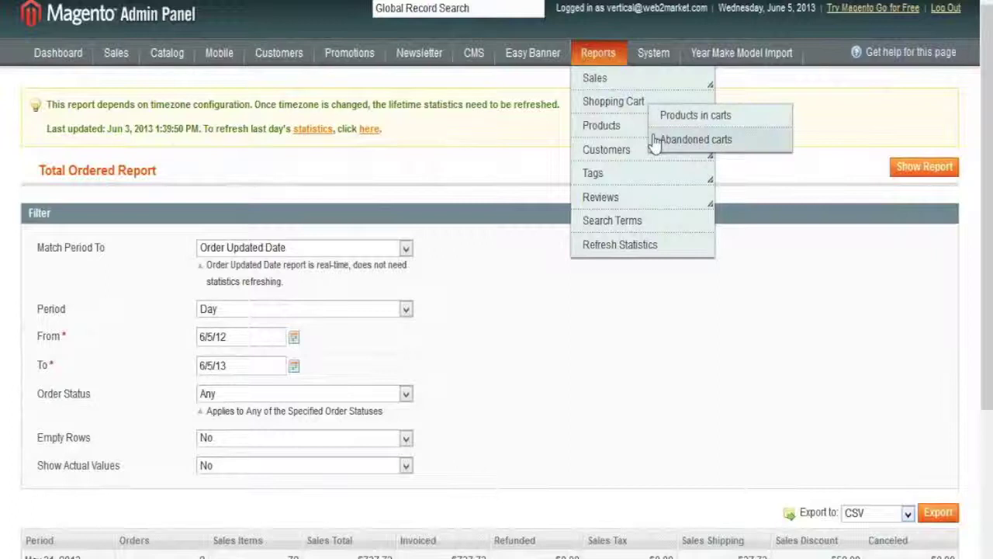
mouse_move(655, 142)
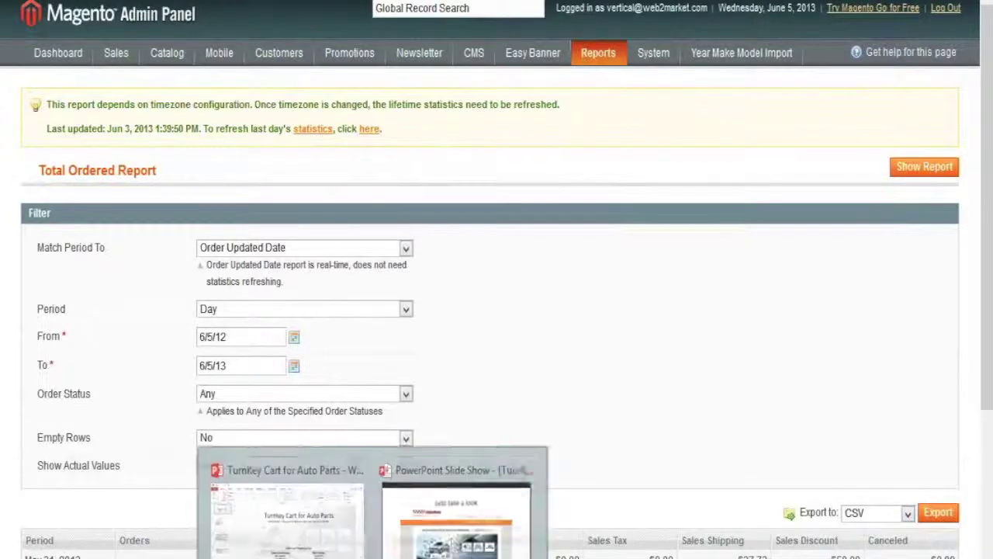
click(466, 518)
click(774, 171)
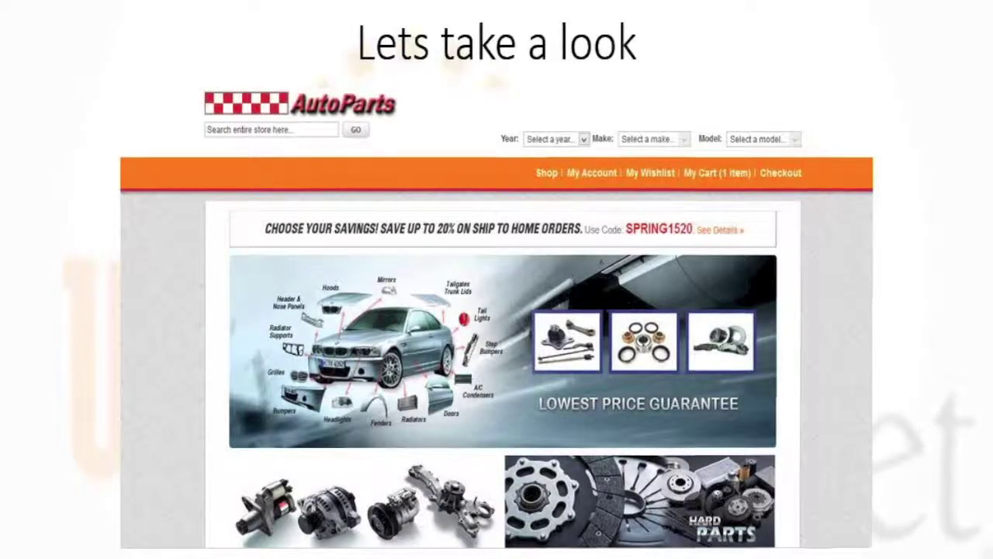